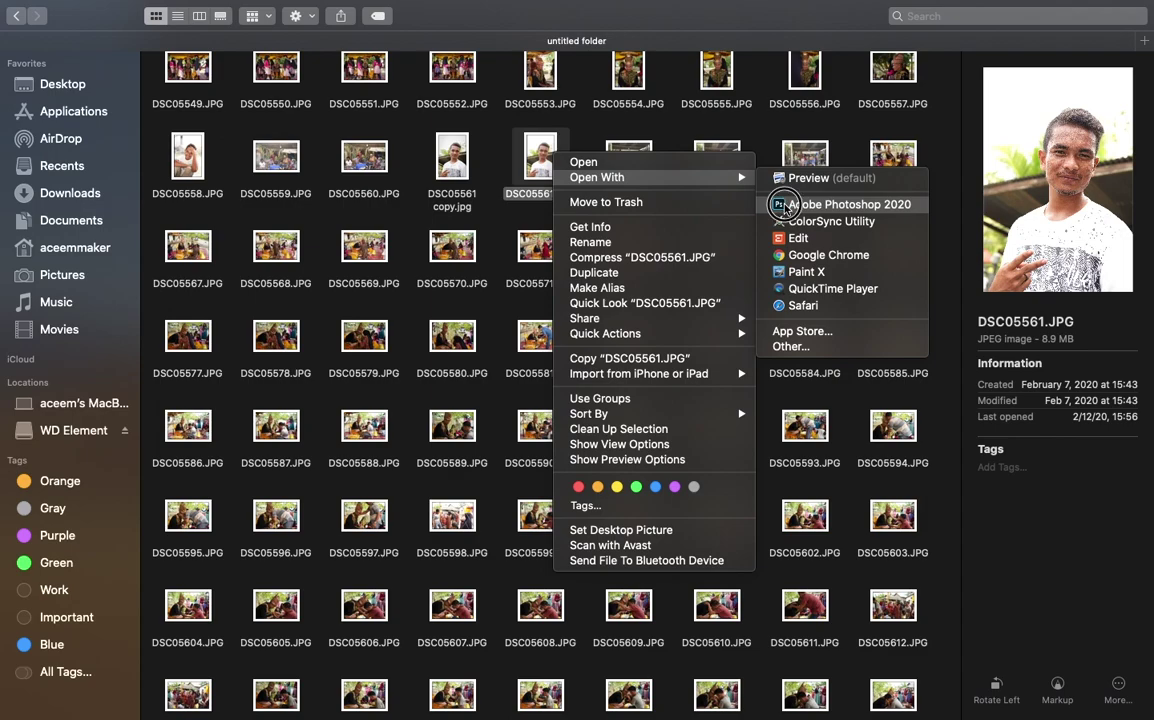
- Open DSC05561.JPG from Finder with Adobe Photoshop 2020 through Open With
click(783, 197)
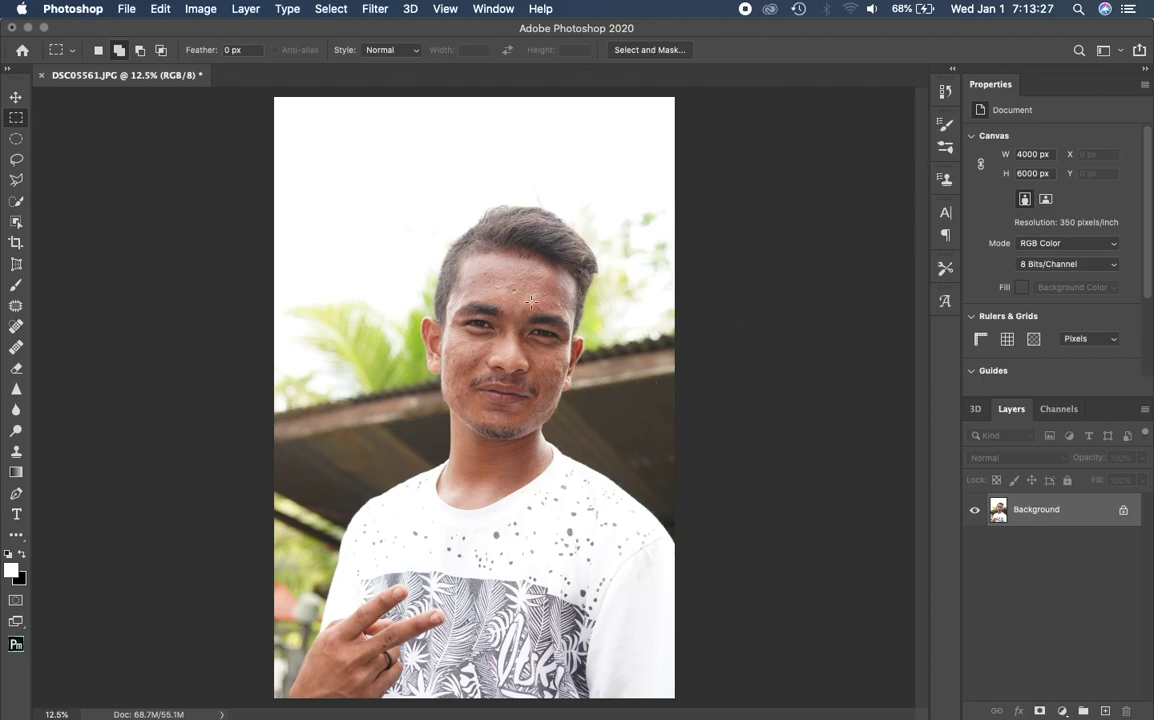
scroll(531, 300, up, 1)
scroll(531, 300, up, 5)
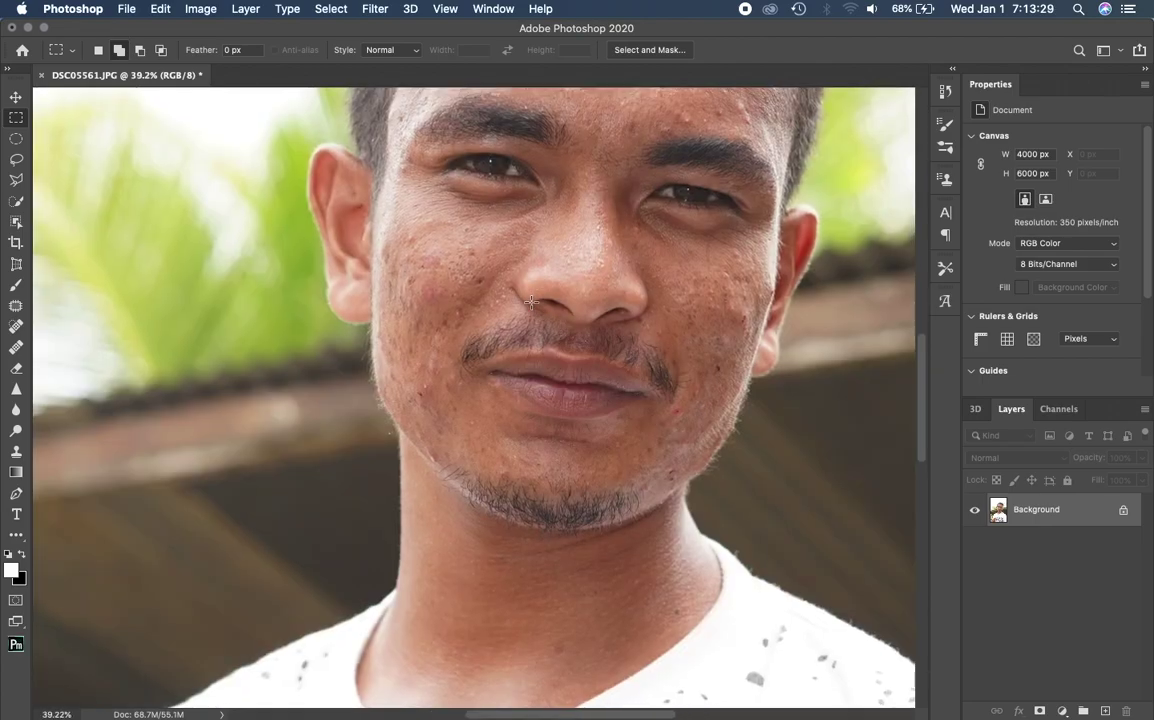
scroll(531, 300, up, 2)
scroll(535, 292, up, 2)
scroll(538, 288, up, 1)
scroll(540, 284, up, 1)
scroll(540, 284, down, 2)
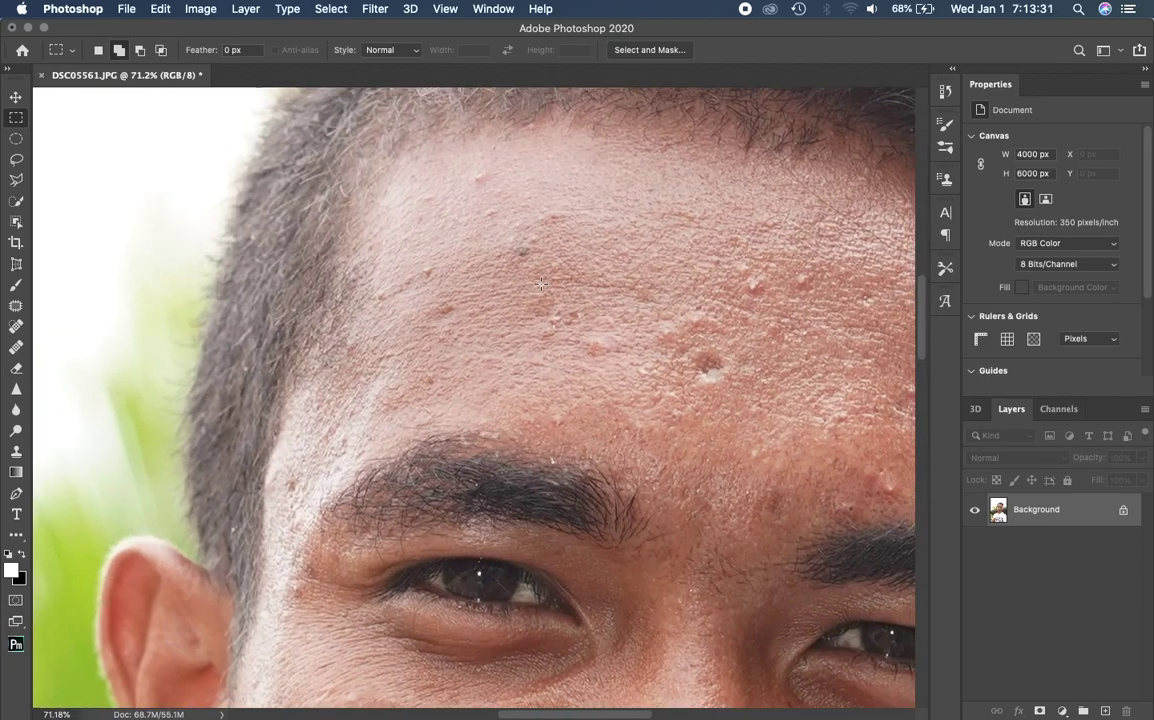
scroll(540, 284, down, 2)
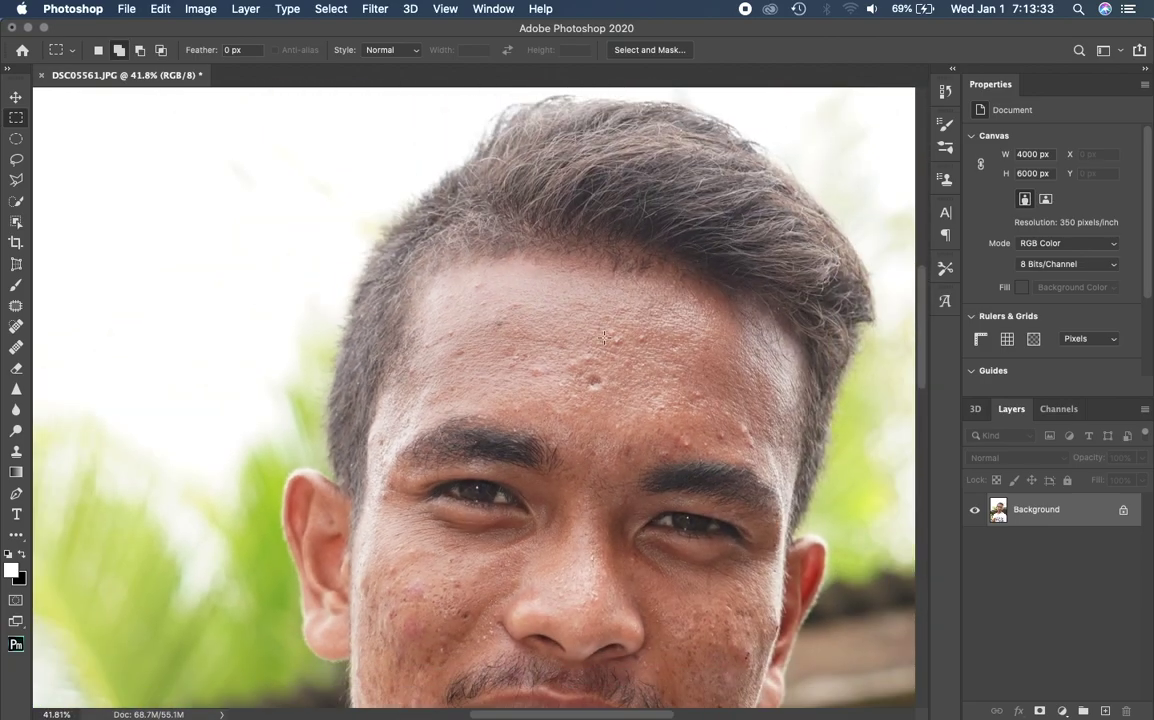
scroll(603, 338, down, 2)
scroll(605, 335, down, 3)
scroll(610, 330, up, 2)
scroll(610, 330, down, 1)
scroll(610, 330, down, 2)
scroll(610, 330, down, 2)
scroll(610, 330, down, 1)
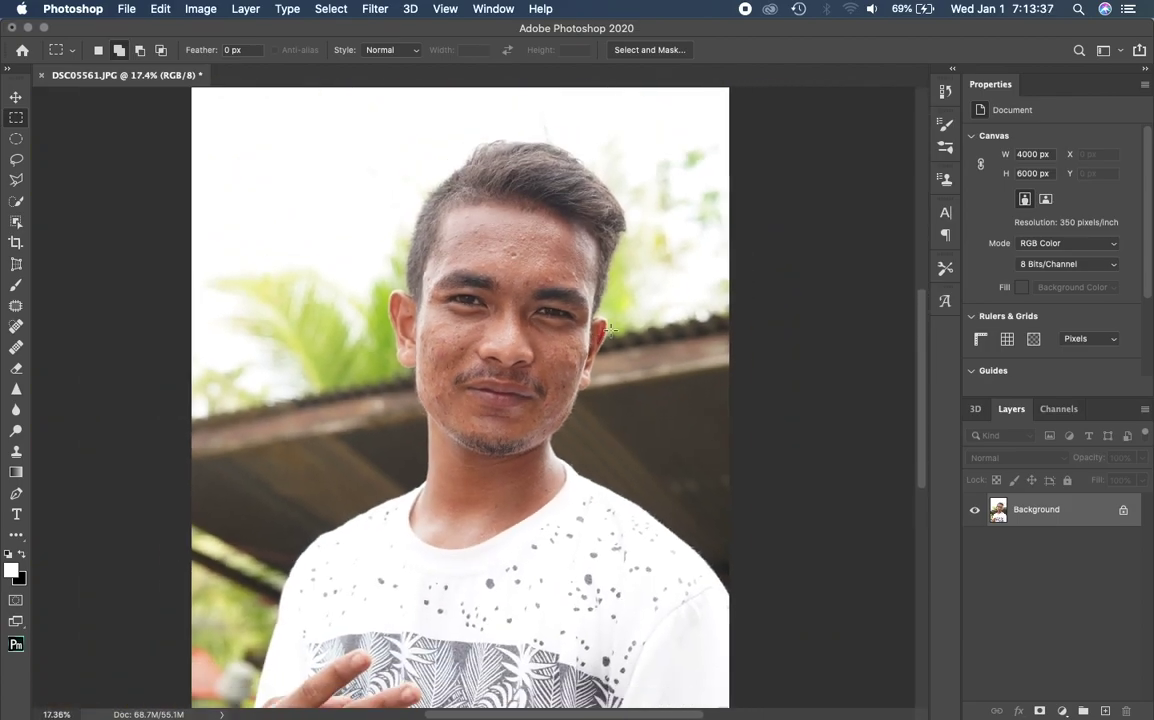
scroll(610, 330, down, 1)
scroll(610, 330, down, 1)
scroll(610, 330, up, 1)
scroll(611, 329, up, 3)
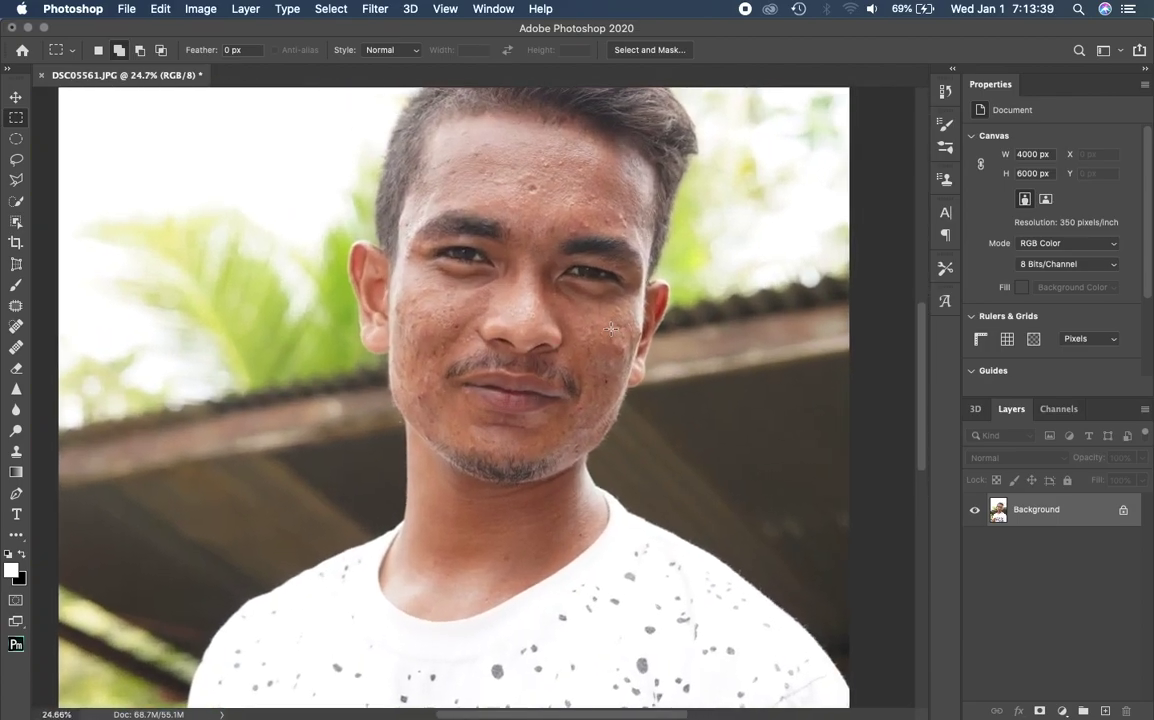
key(super+0)
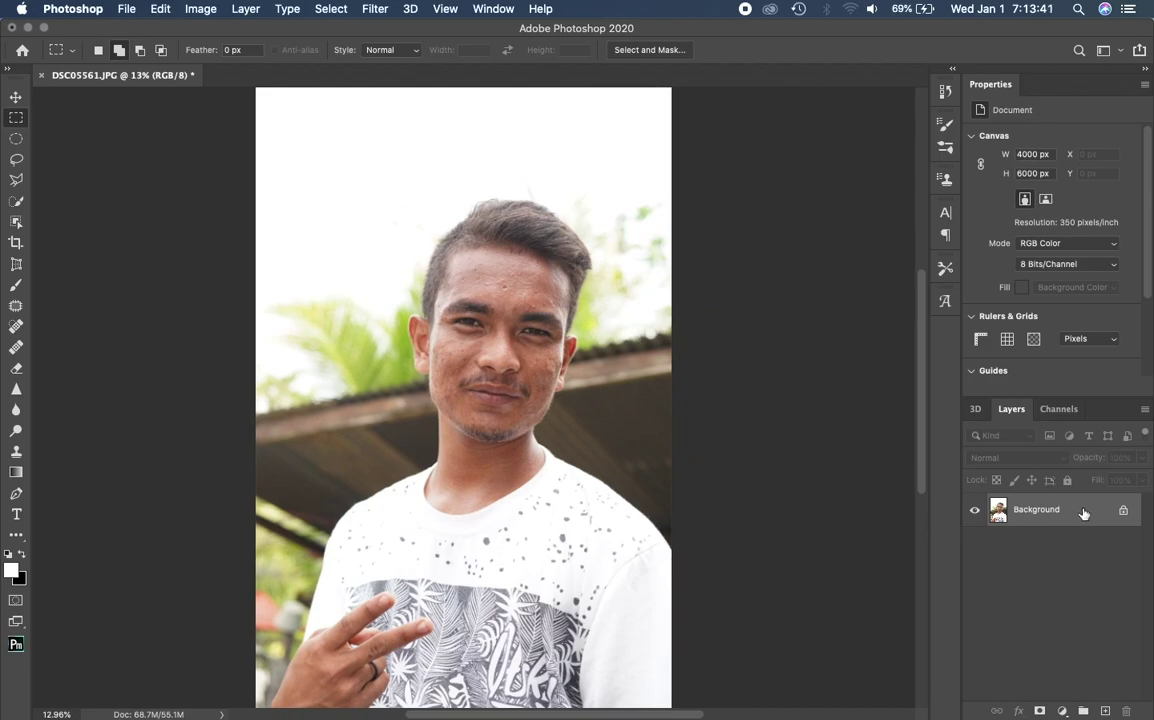
- Duplicate the Background layer twice, creating Background copy and Background copy 2
drag(1084, 513, 1105, 711)
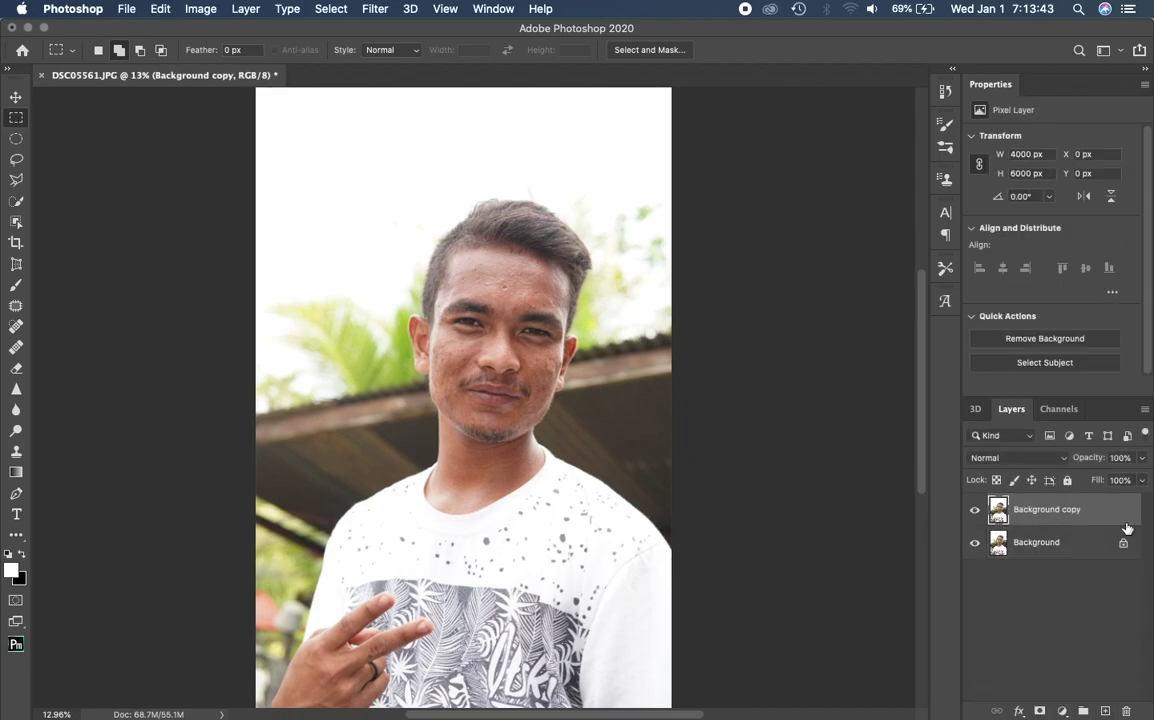
scroll(510, 437, up, 3)
scroll(511, 435, up, 1)
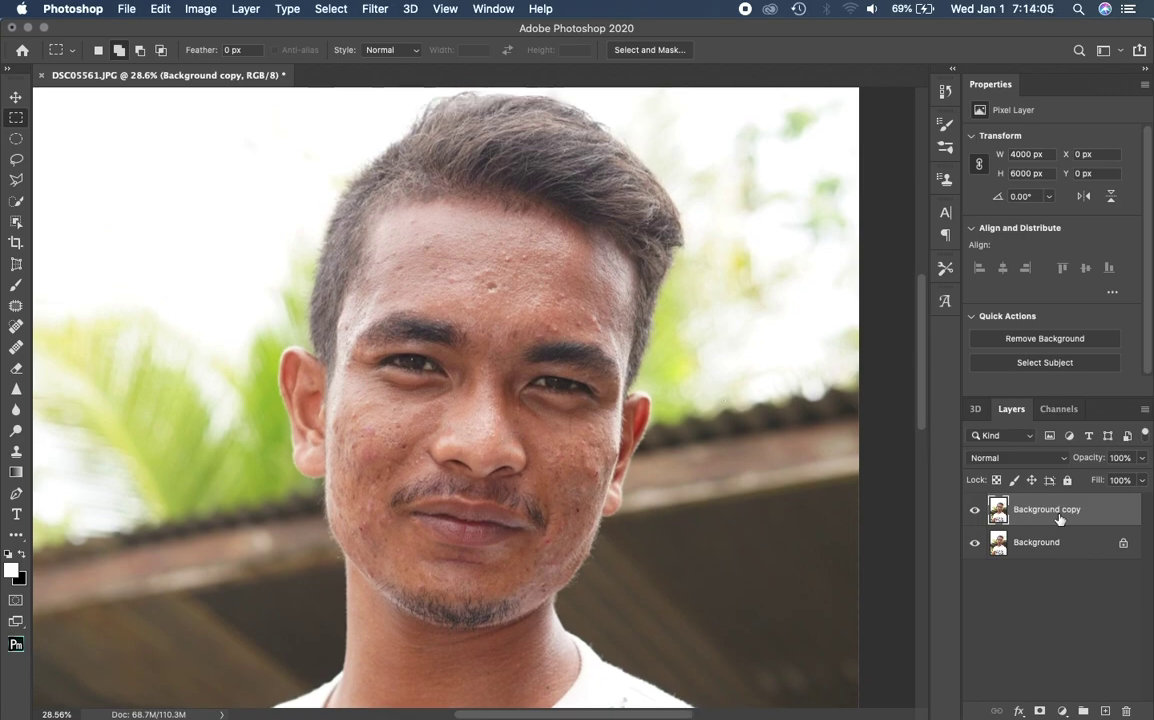
key(super+j)
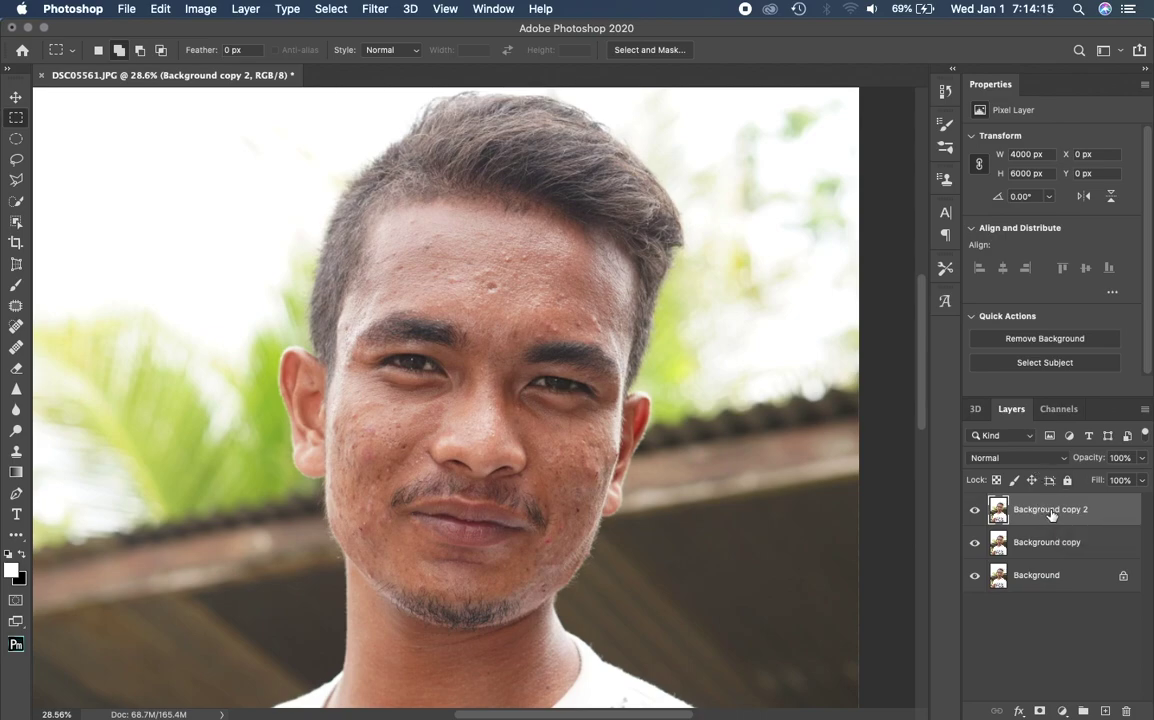
- Invert the top copy and set its blend mode to Vivid Light
key(super+i)
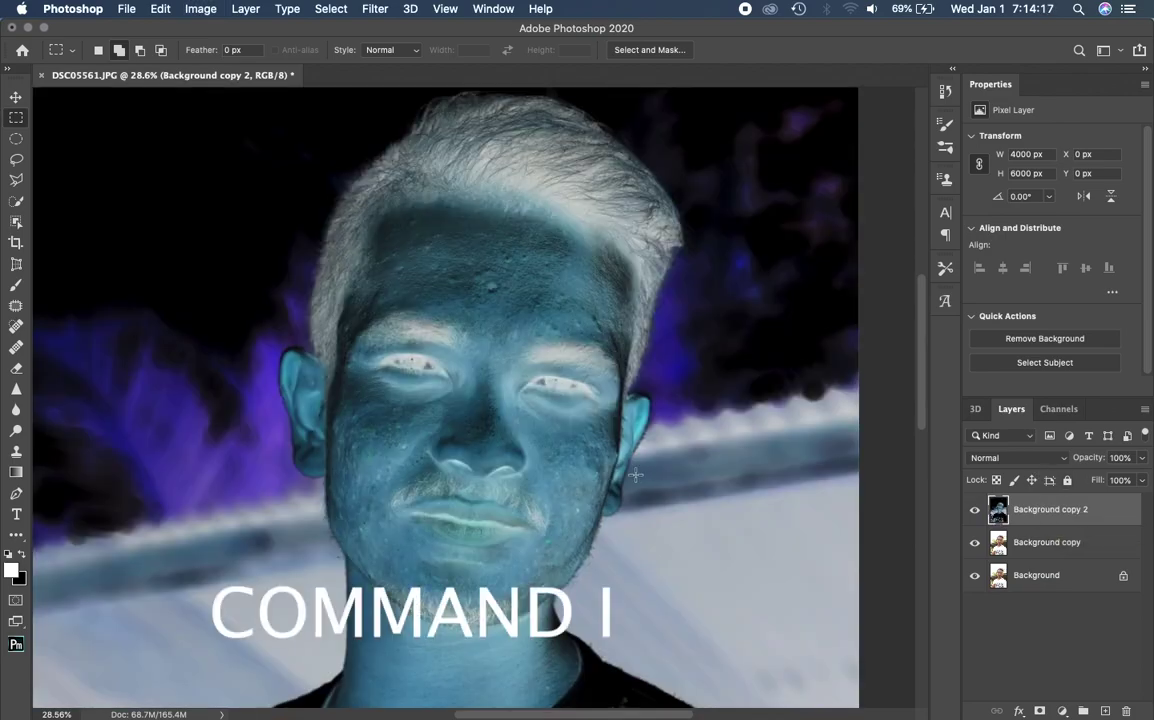
scroll(646, 450, up, 1)
scroll(646, 450, up, 2)
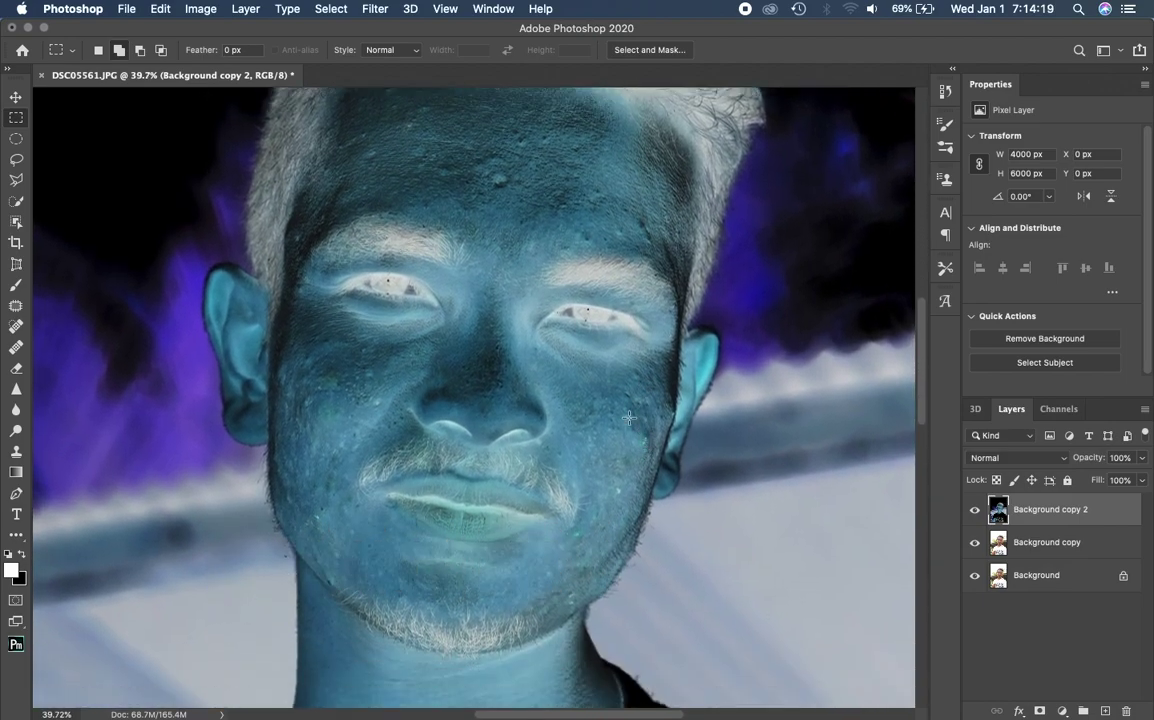
scroll(629, 418, up, 2)
scroll(635, 408, up, 2)
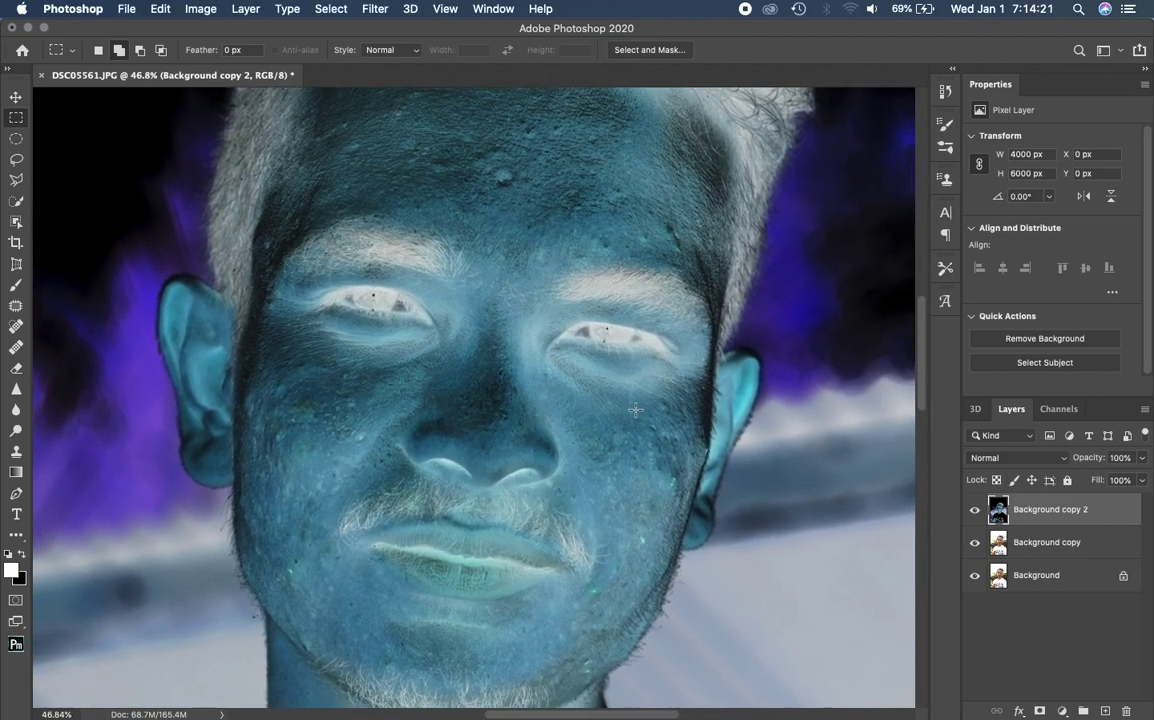
click(1050, 459)
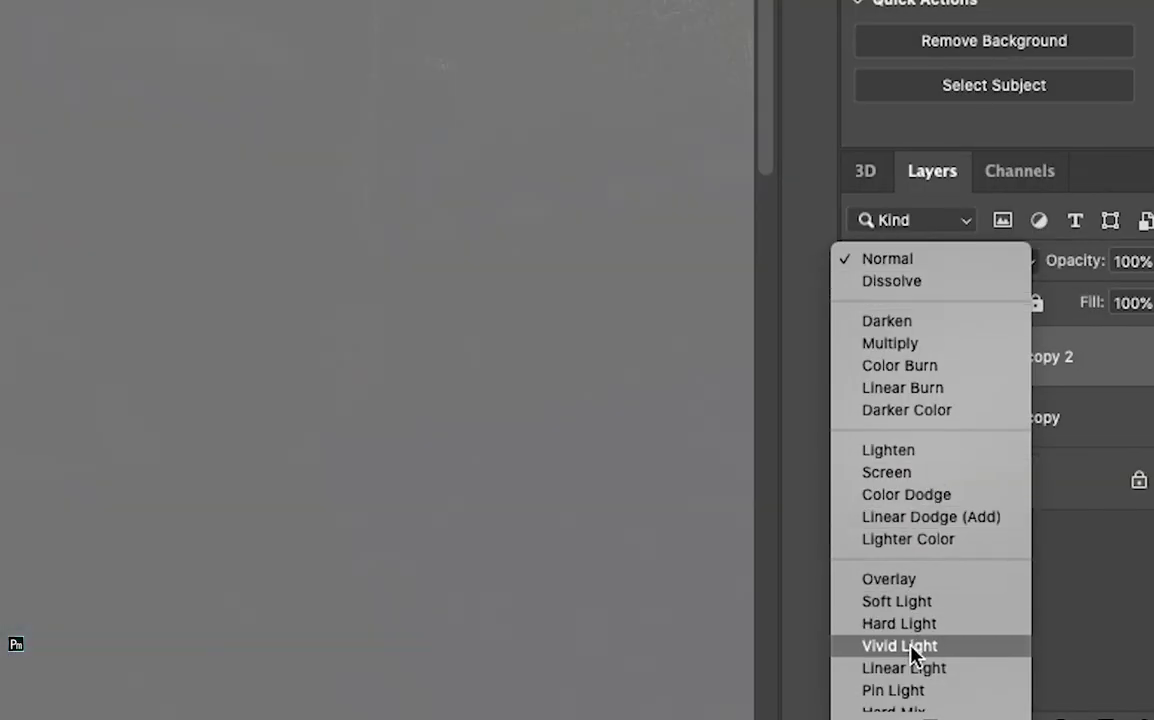
click(912, 647)
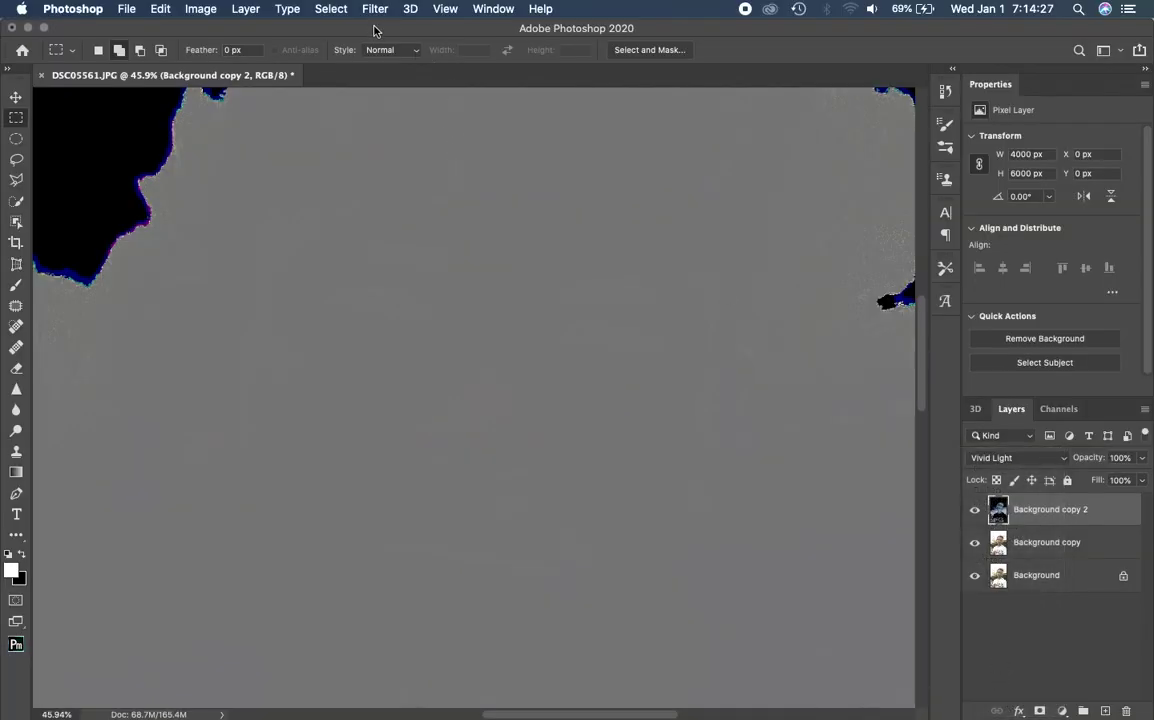
click(375, 9)
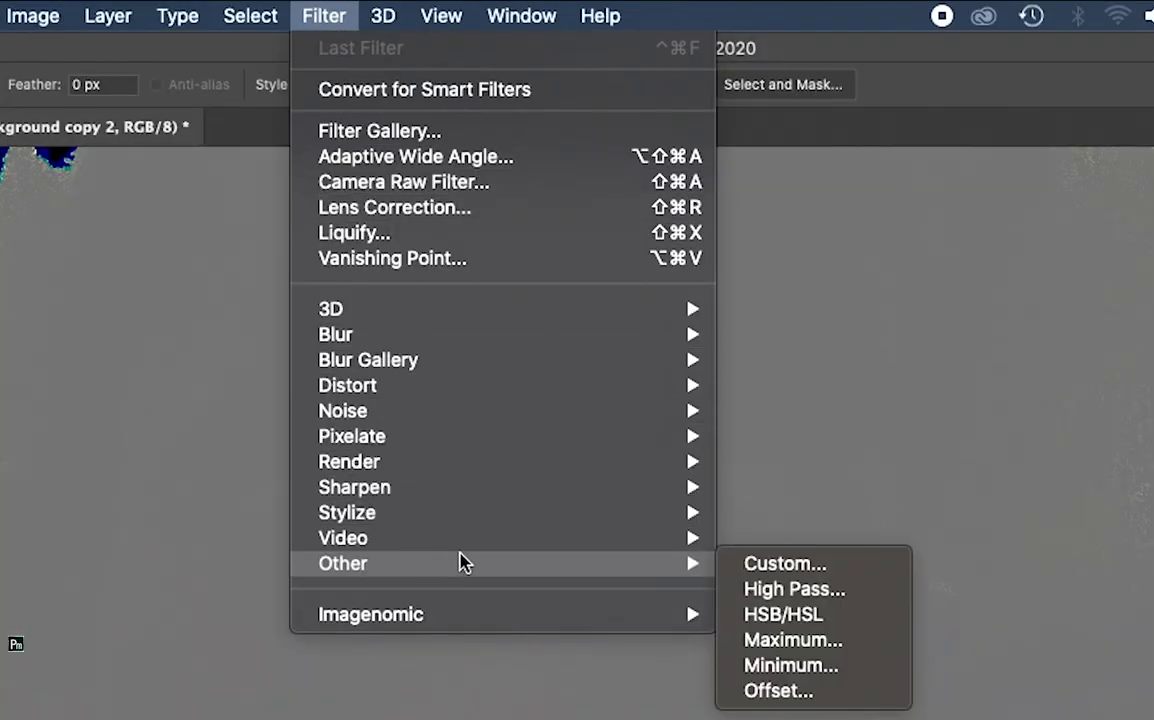
- Apply a High Pass filter with a 12.0-pixel radius to the inverted top copy
click(836, 592)
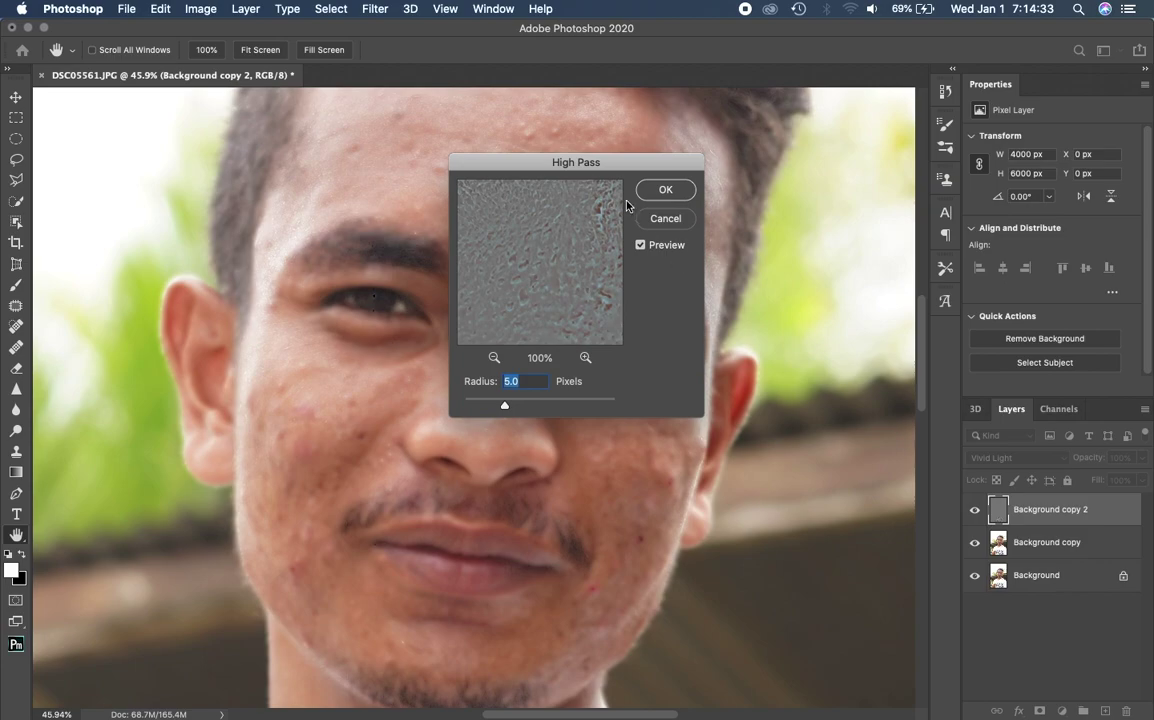
drag(640, 163, 966, 143)
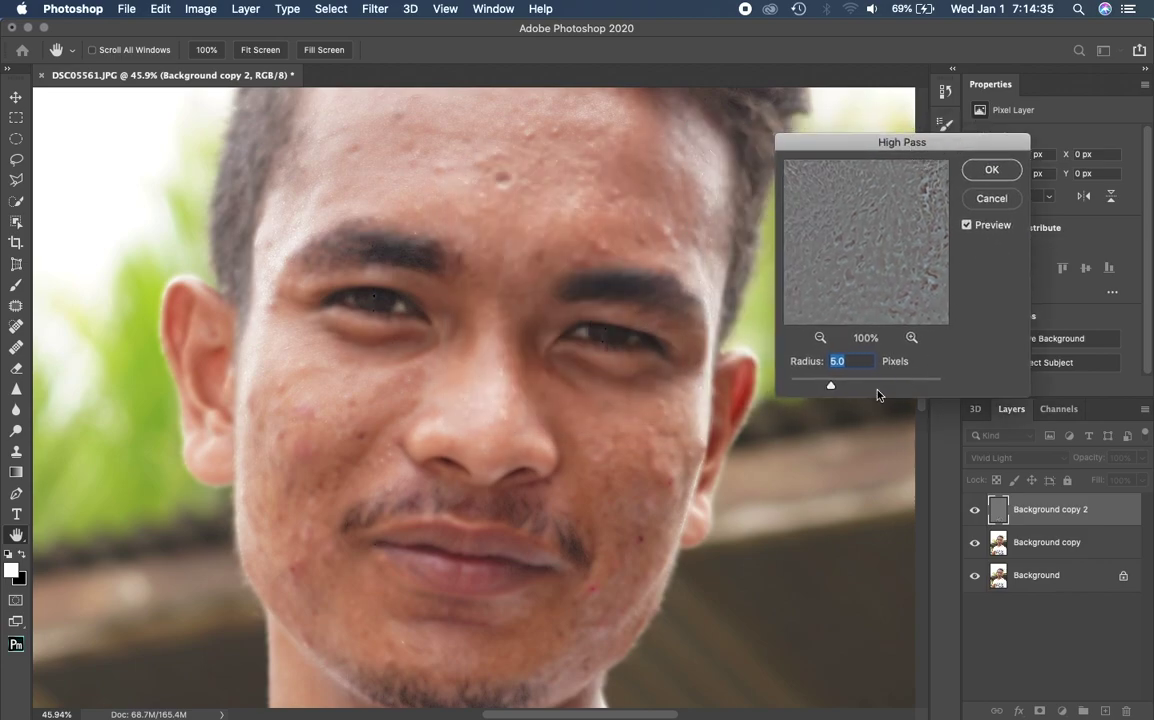
click(847, 386)
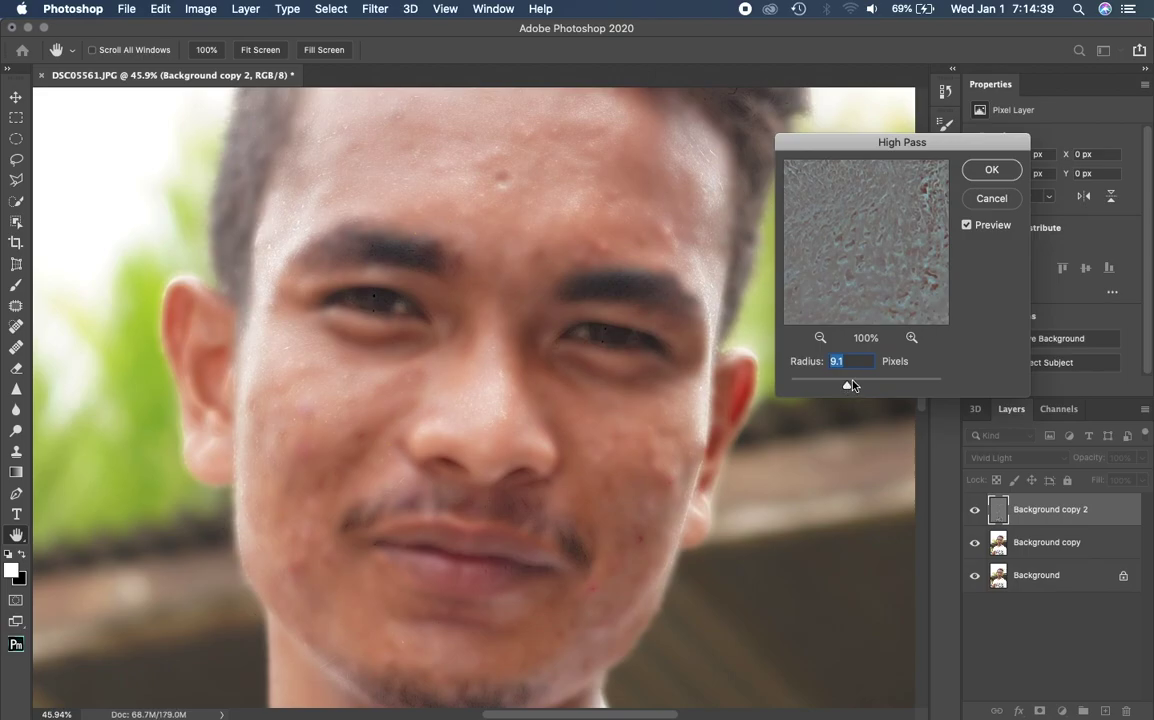
drag(851, 386, 893, 416)
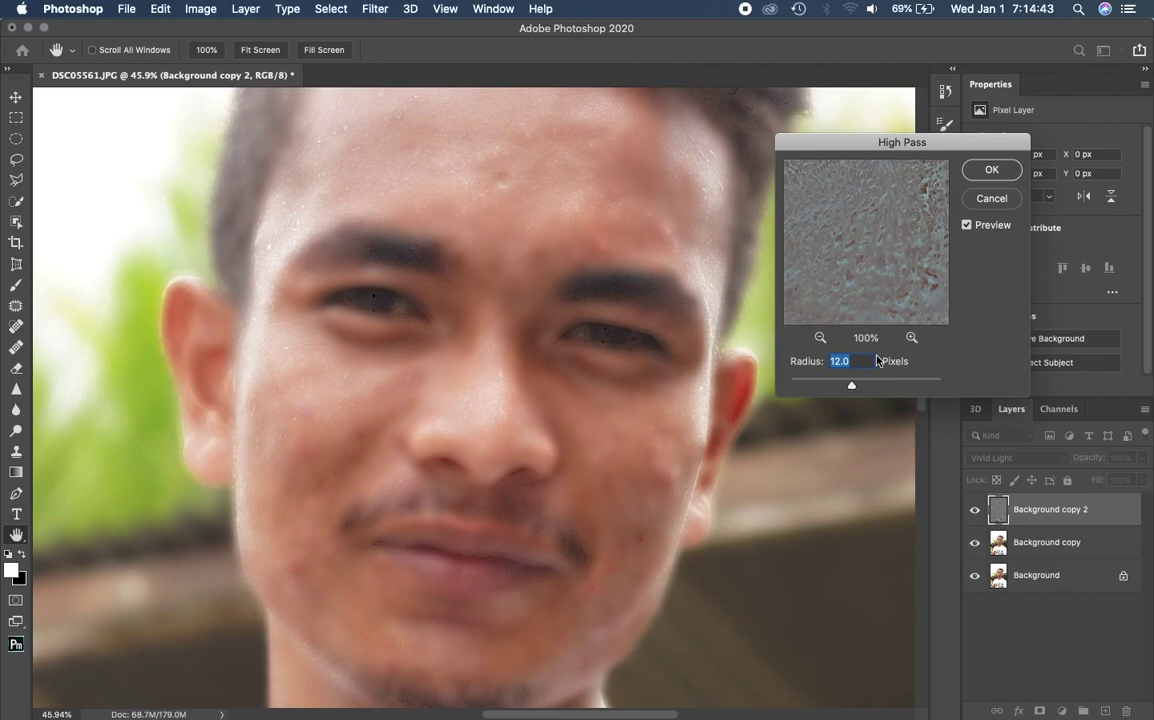
click(991, 170)
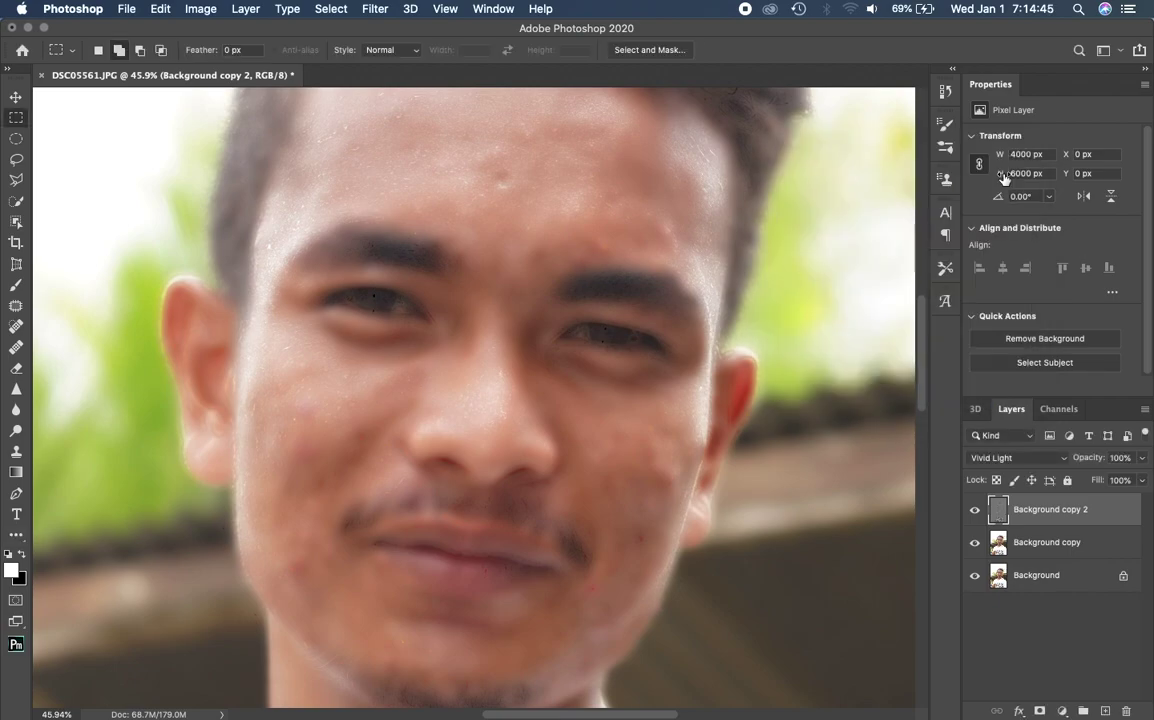
- Apply a Gaussian Blur of about 4.1 px radius to Background copy 2
click(375, 9)
mouse_move(251, 336)
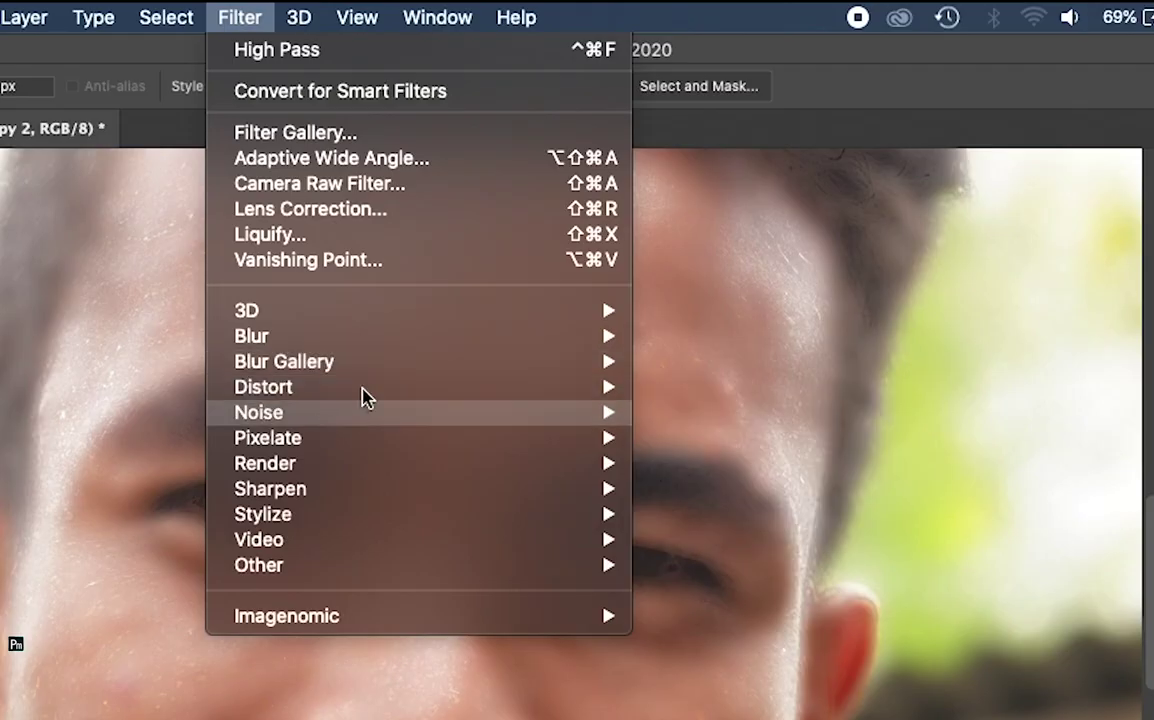
click(705, 438)
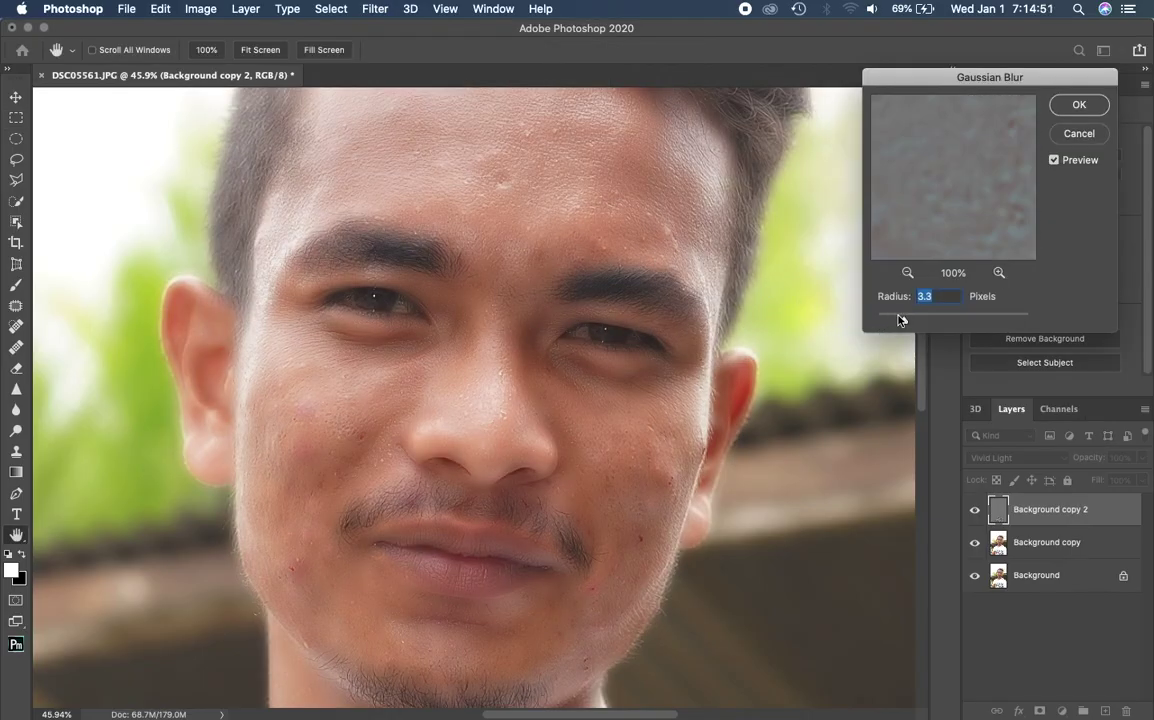
drag(904, 320, 897, 320)
drag(911, 322, 911, 321)
click(1082, 106)
- Toggle the blurred layer's visibility to compare the skin before and after
scroll(829, 345, down, 5)
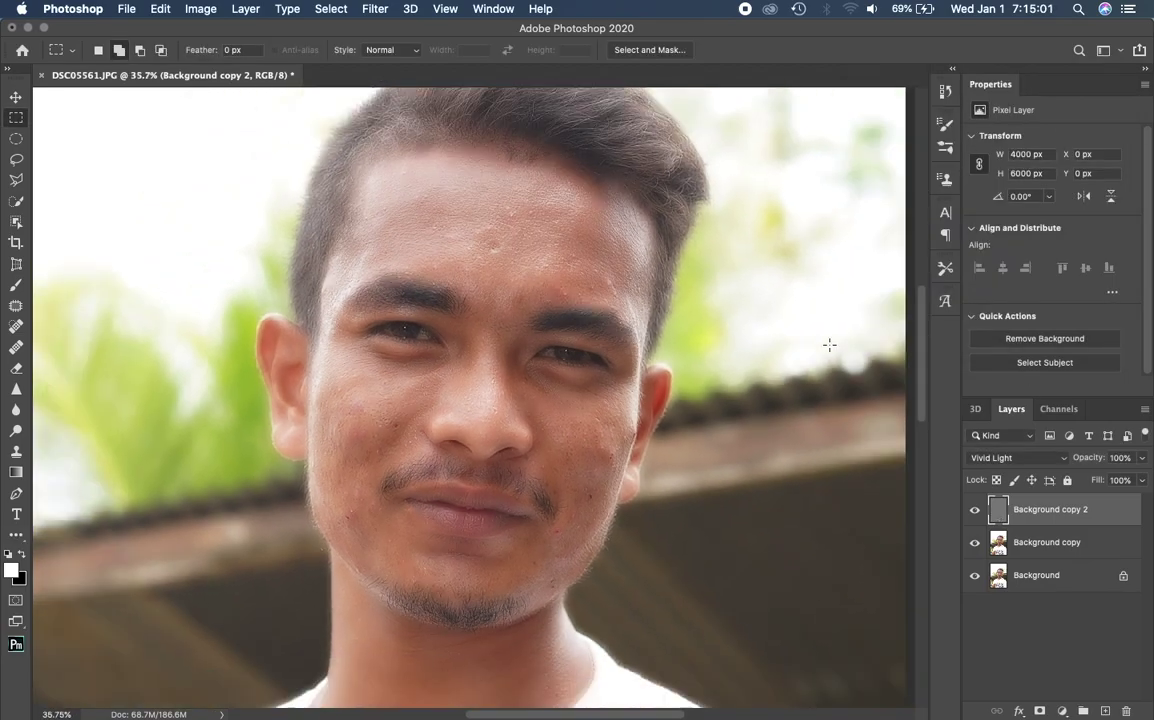
scroll(829, 345, up, 2)
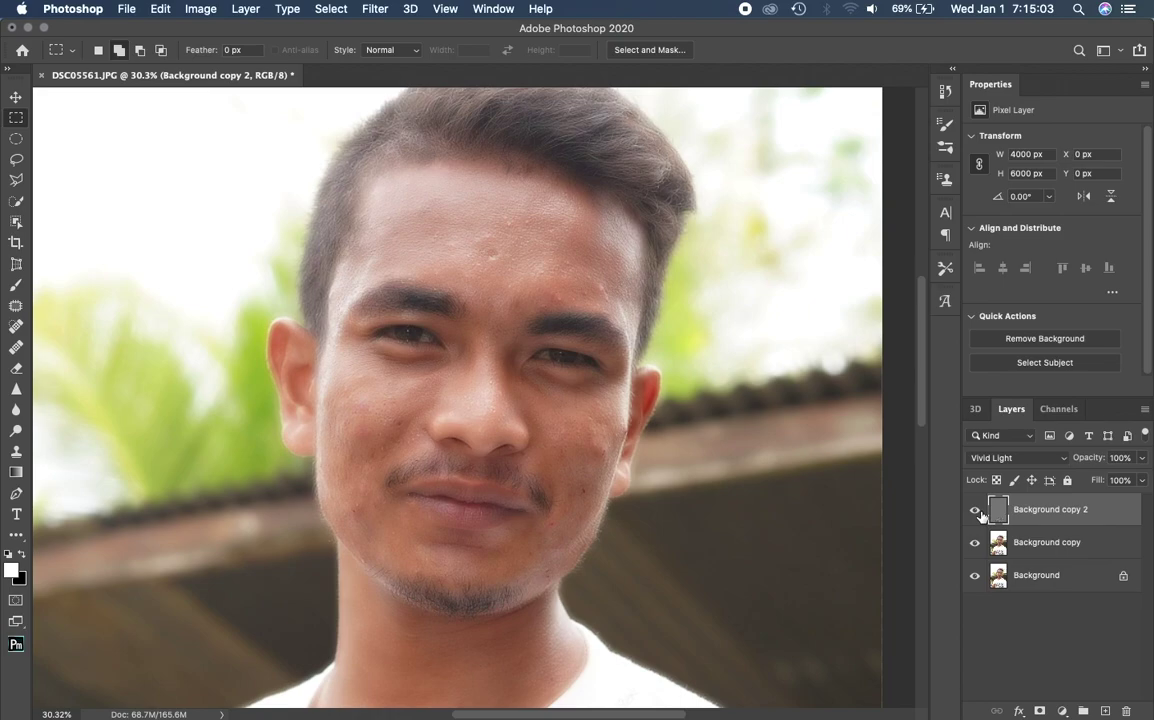
click(975, 511)
click(975, 511)
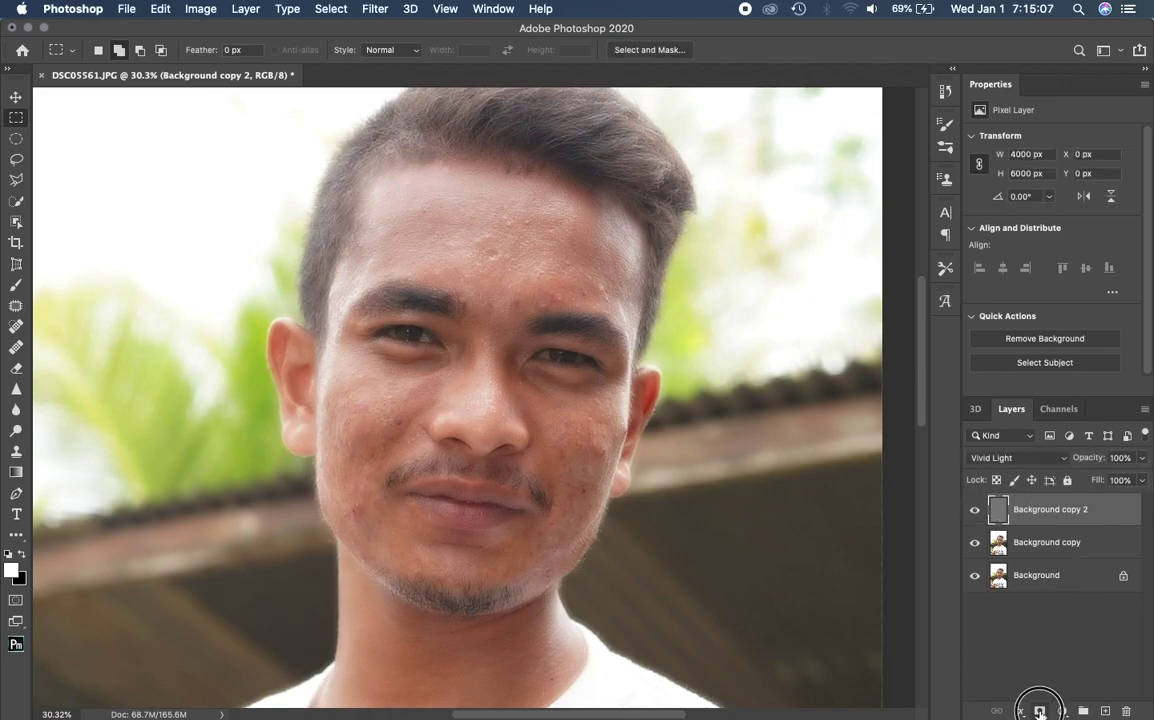
- Add an inverted black mask to Background copy 2 and set the Brush to 80% flow
click(1040, 712)
key(super+i)
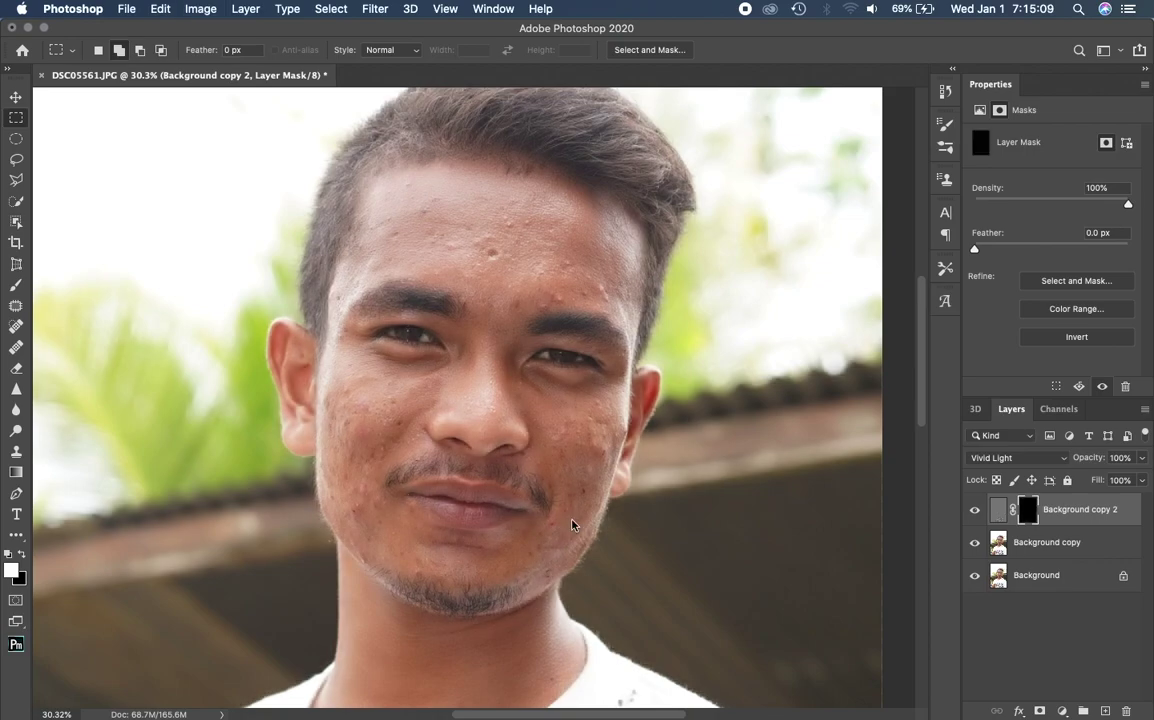
click(16, 285)
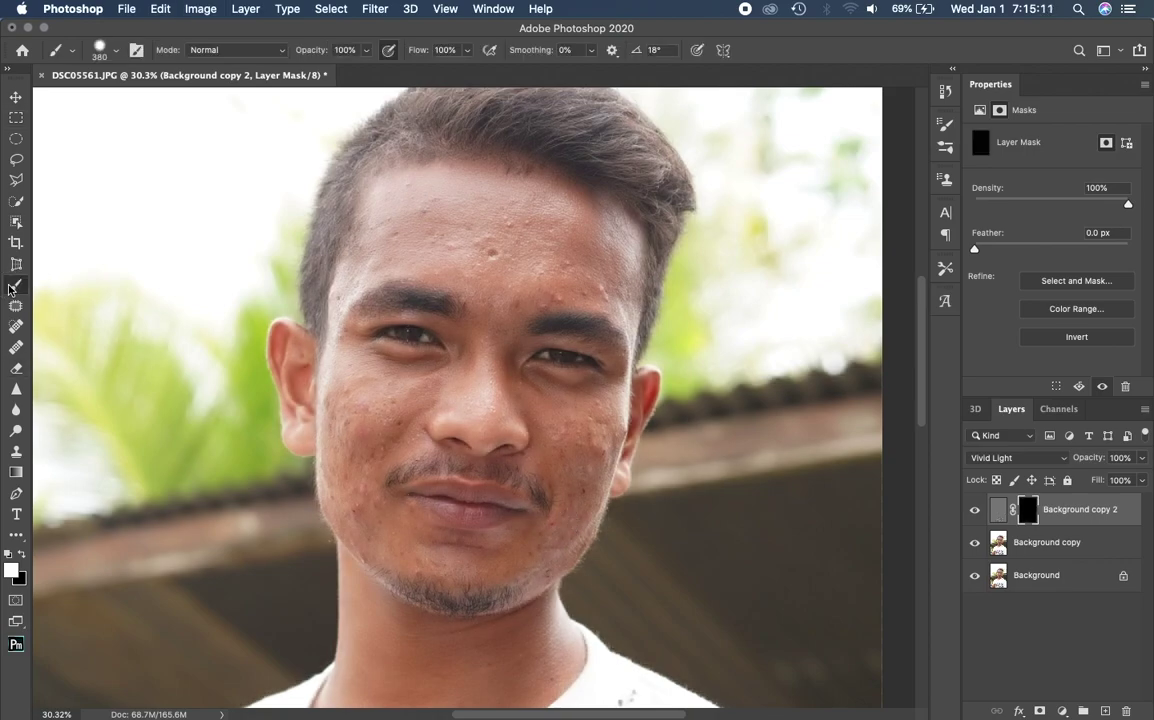
click(467, 52)
double_click(450, 51)
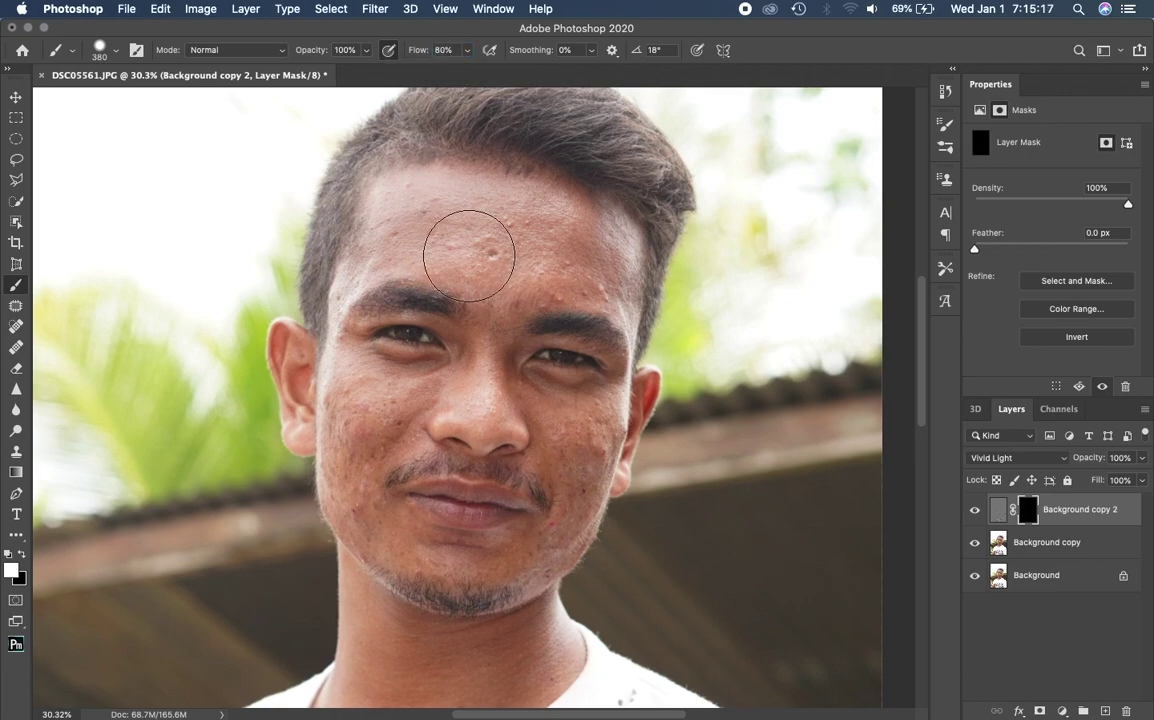
scroll(472, 250, up, 1)
scroll(472, 250, up, 2)
scroll(472, 250, up, 3)
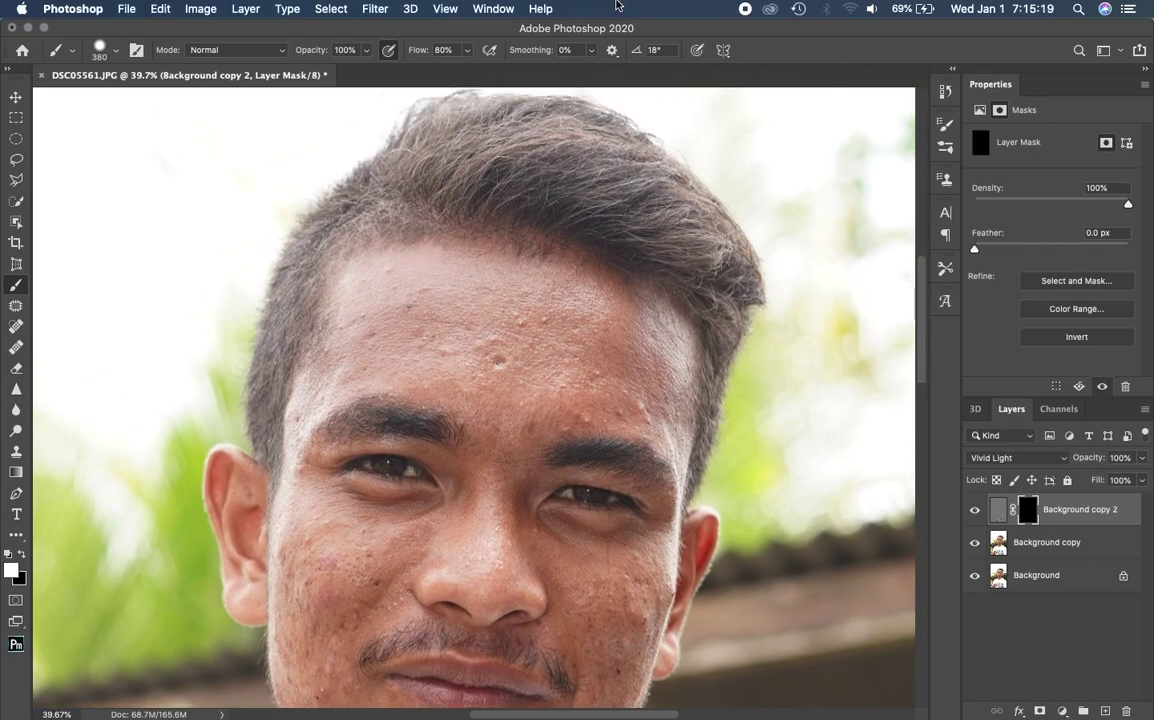
scroll(521, 301, up, 1)
- Paint white on the mask over the forehead, cheeks, nose and jaw with smaller brushes
key(bracketleft)
key(bracketleft)
key(bracketleft)
drag(401, 306, 450, 372)
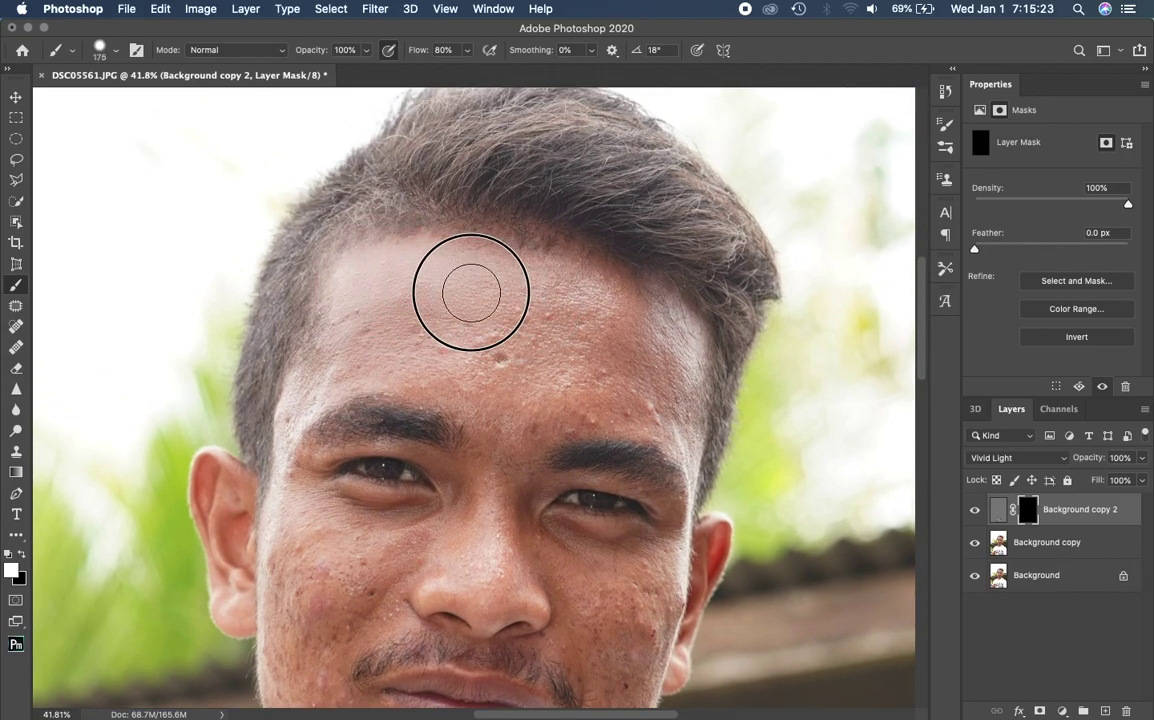
key(bracketleft)
key(bracketleft)
key(bracketleft)
scroll(550, 320, down, 3)
scroll(550, 320, left, 3)
key(ctrl+z)
mouse_move(405, 292)
mouse_down()
mouse_move(386, 443)
mouse_move(523, 420)
mouse_move(379, 564)
mouse_up()
scroll(442, 541, down, 3)
scroll(442, 541, down, 1)
mouse_move(415, 484)
mouse_down()
mouse_move(443, 438)
mouse_move(567, 507)
mouse_move(725, 516)
mouse_move(693, 474)
mouse_move(765, 319)
mouse_move(665, 317)
mouse_move(728, 418)
mouse_up()
scroll(700, 410, up, 2)
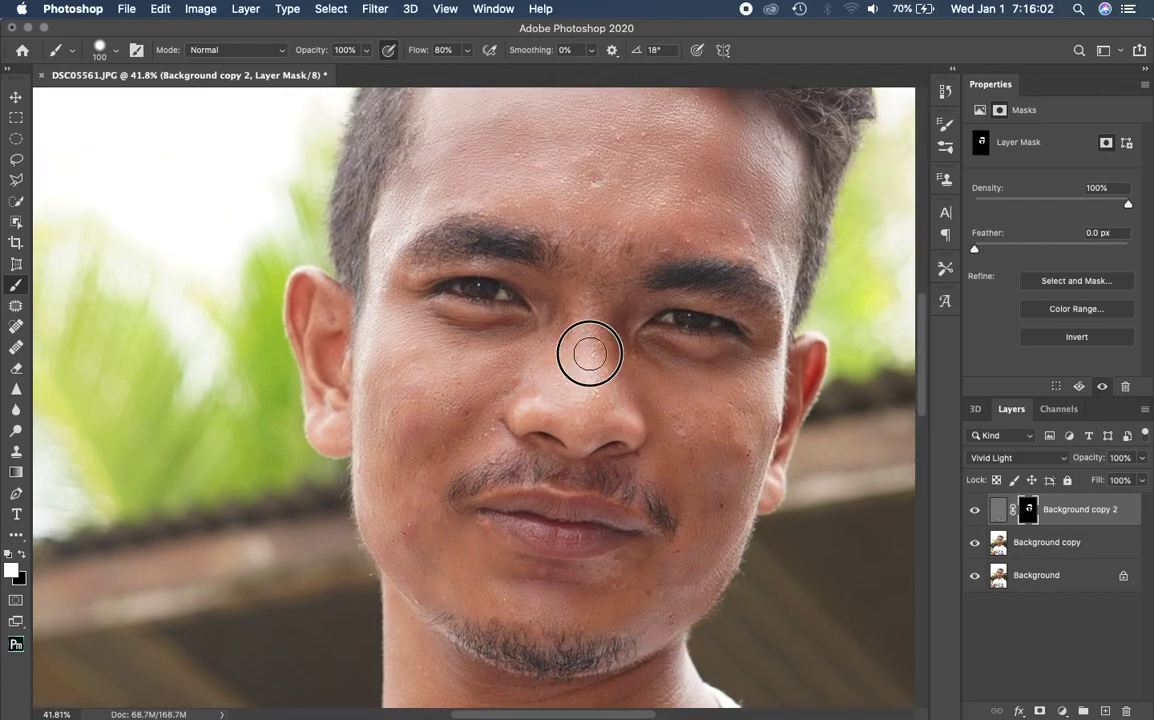
scroll(510, 205, up, 1)
scroll(501, 199, down, 4)
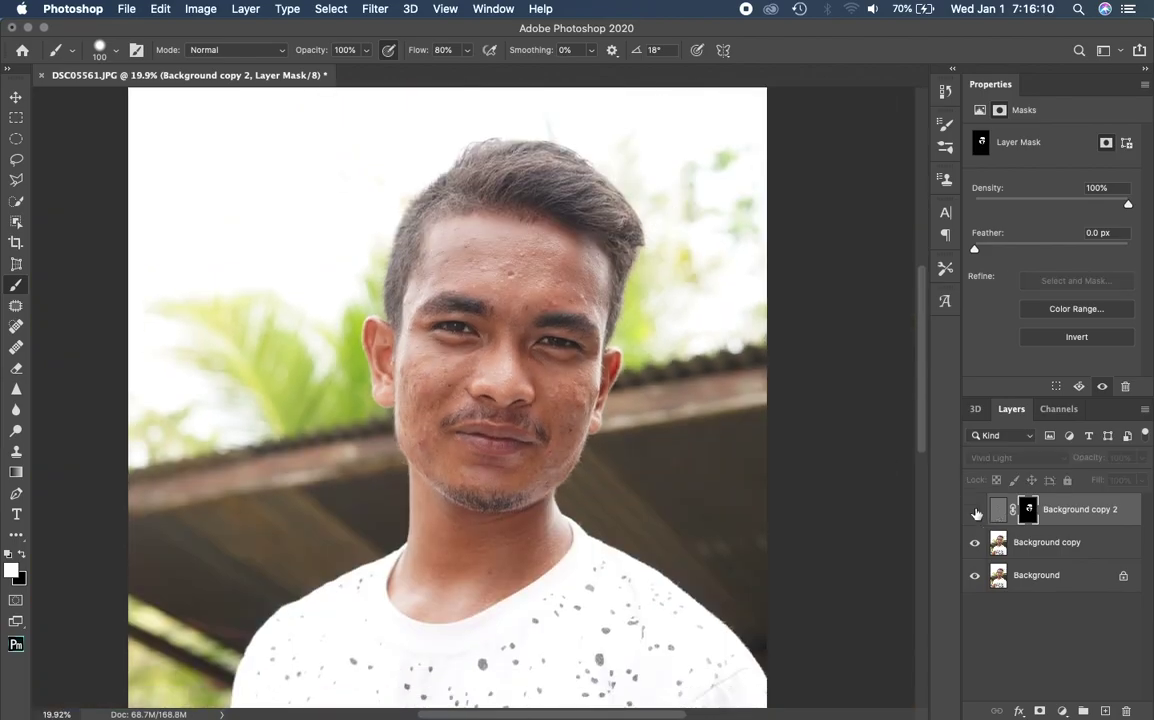
- Toggle Background copy 2's visibility to compare the smoothed and original skin
click(976, 512)
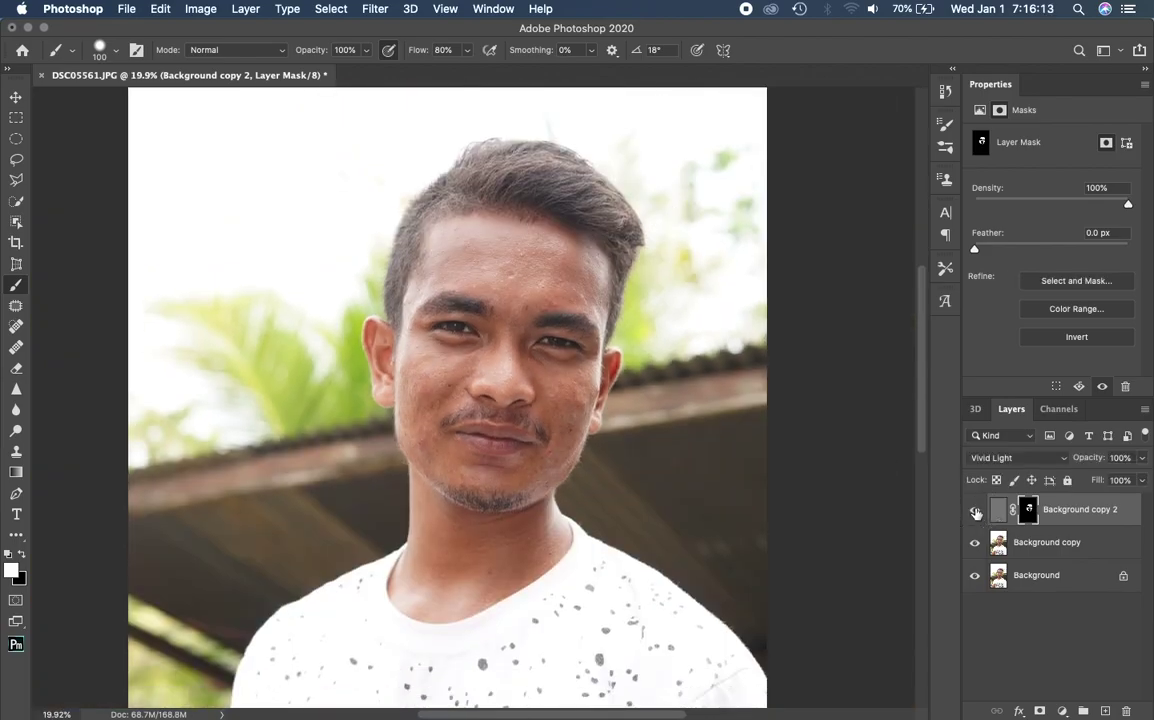
click(976, 512)
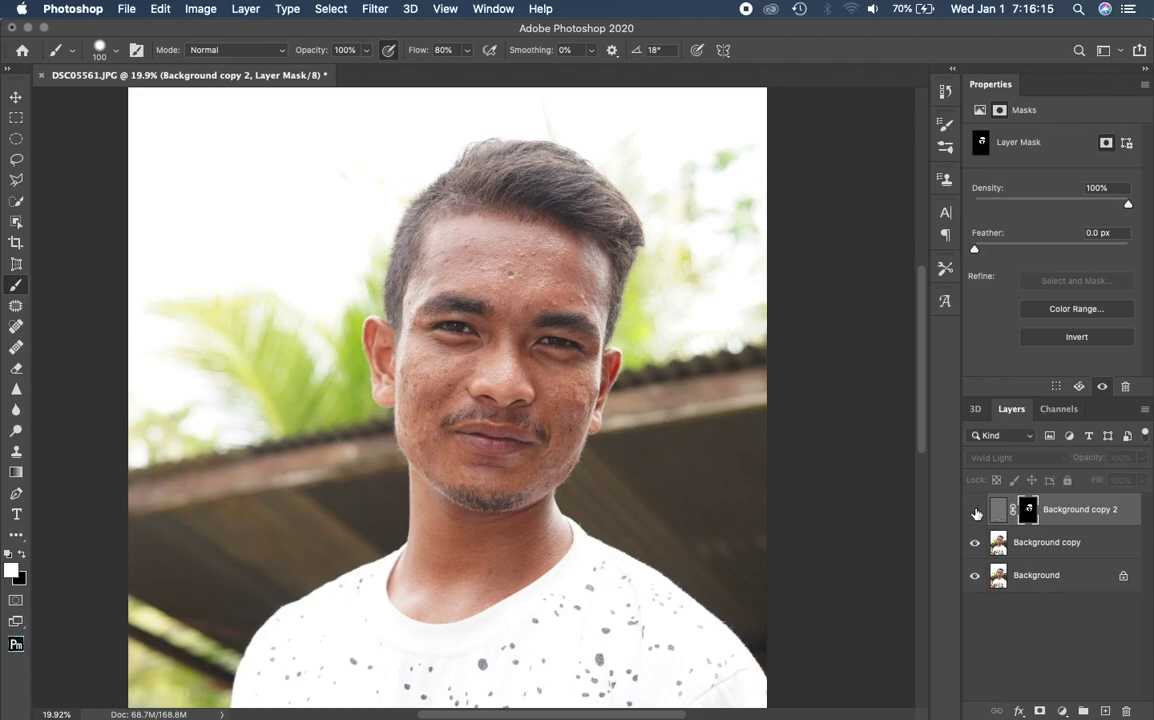
click(976, 512)
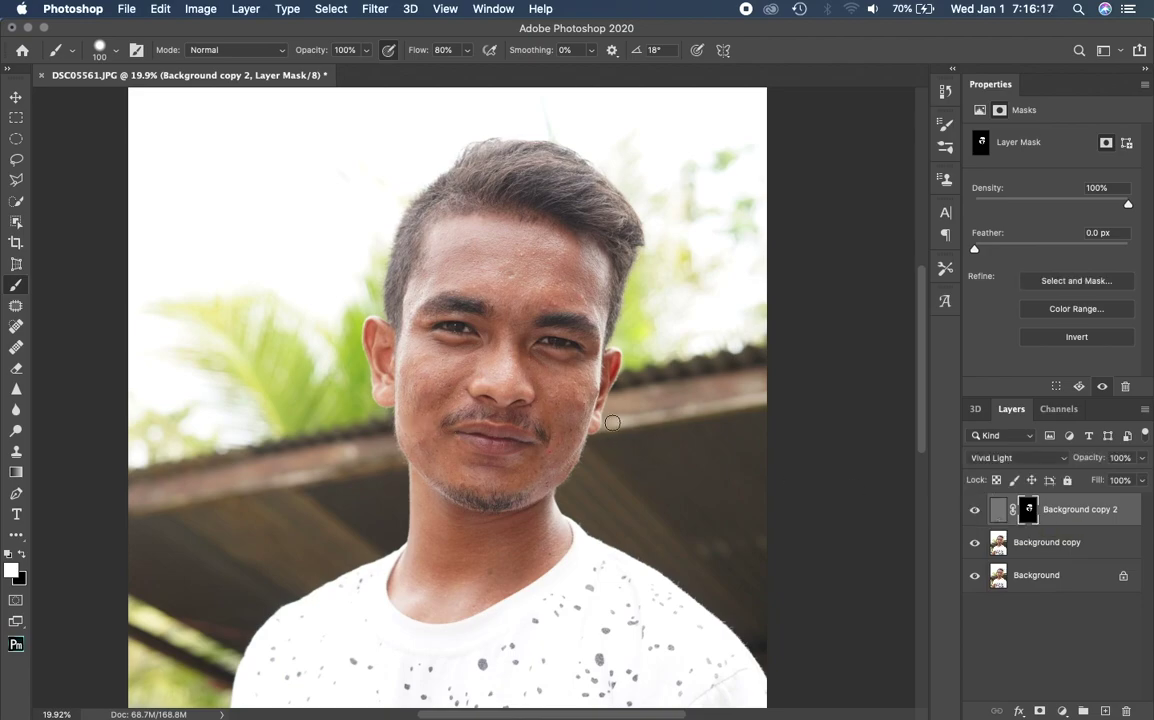
scroll(612, 423, up, 5)
scroll(612, 423, up, 2)
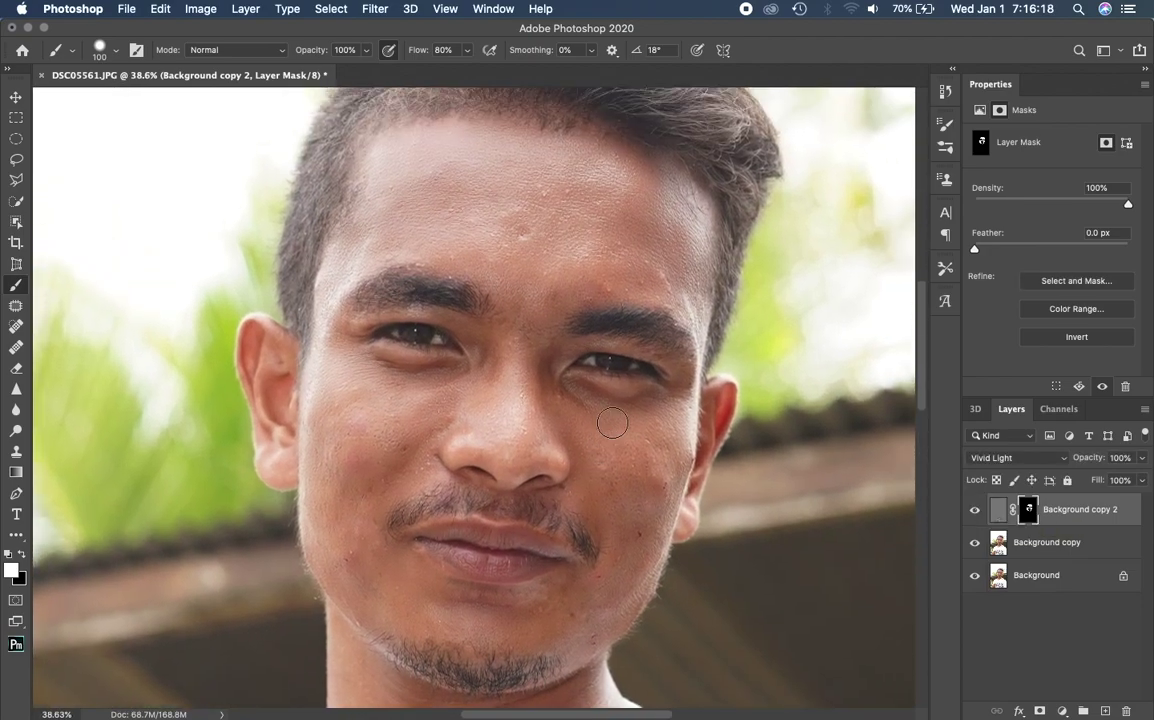
click(976, 512)
click(377, 9)
key(Escape)
- Stamp all visible layers into a new Layer 1 and launch Imagenomic Portraiture 3 on it
key(super+alt+shift+e)
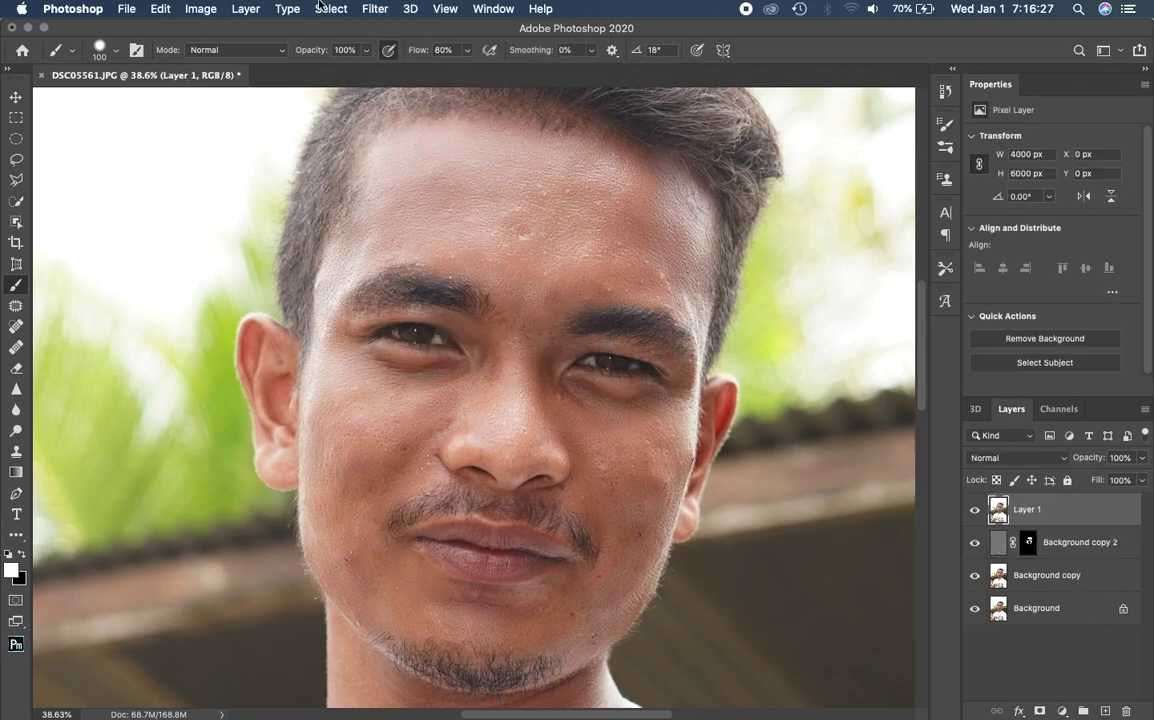
click(378, 9)
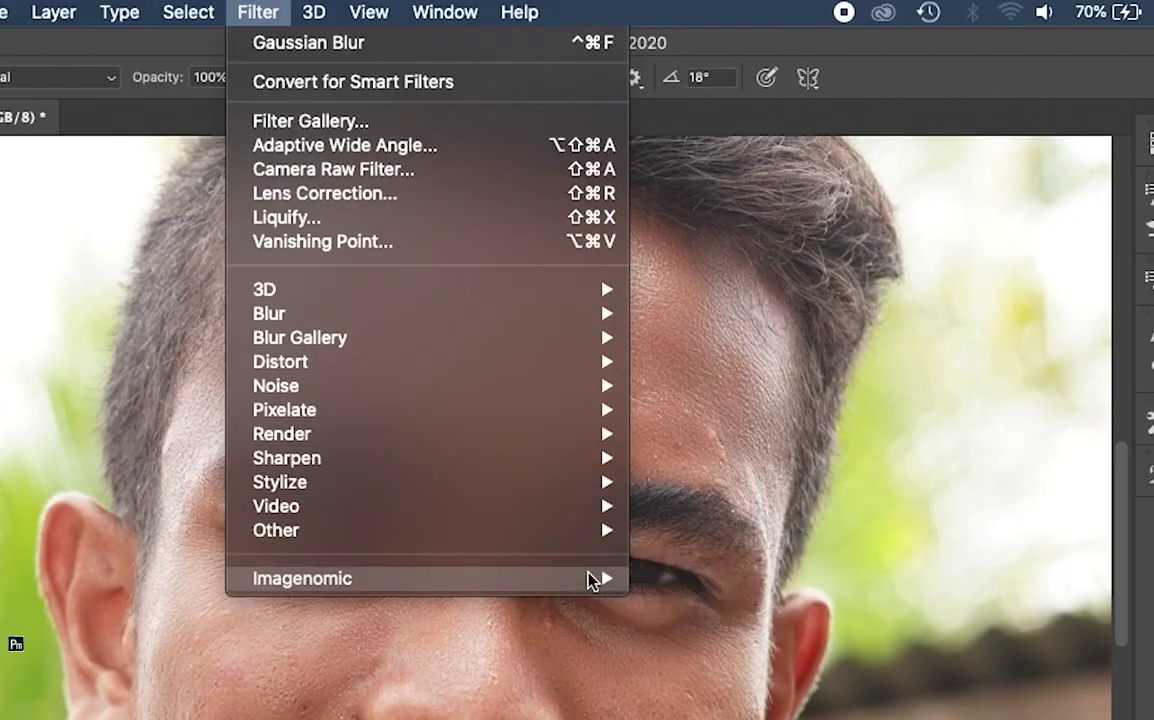
mouse_move(400, 578)
click(690, 592)
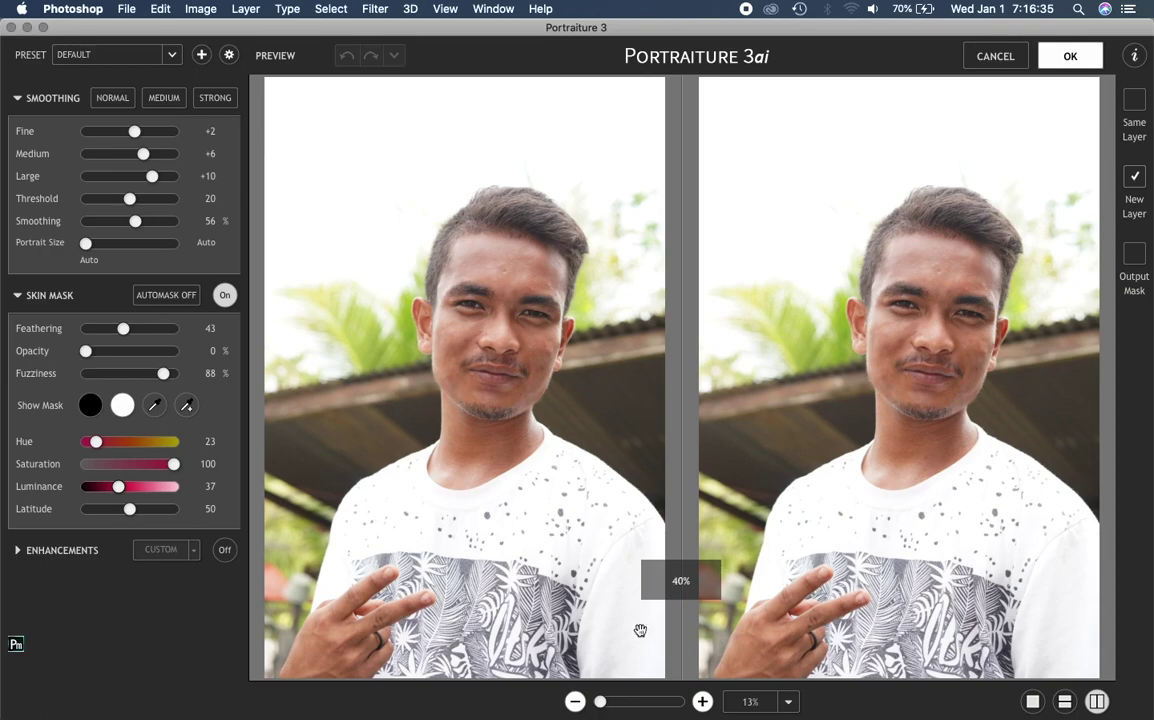
- Apply Portraiture 3's Smoothing: Medium preset as a new layer and return to Photoshop
click(628, 703)
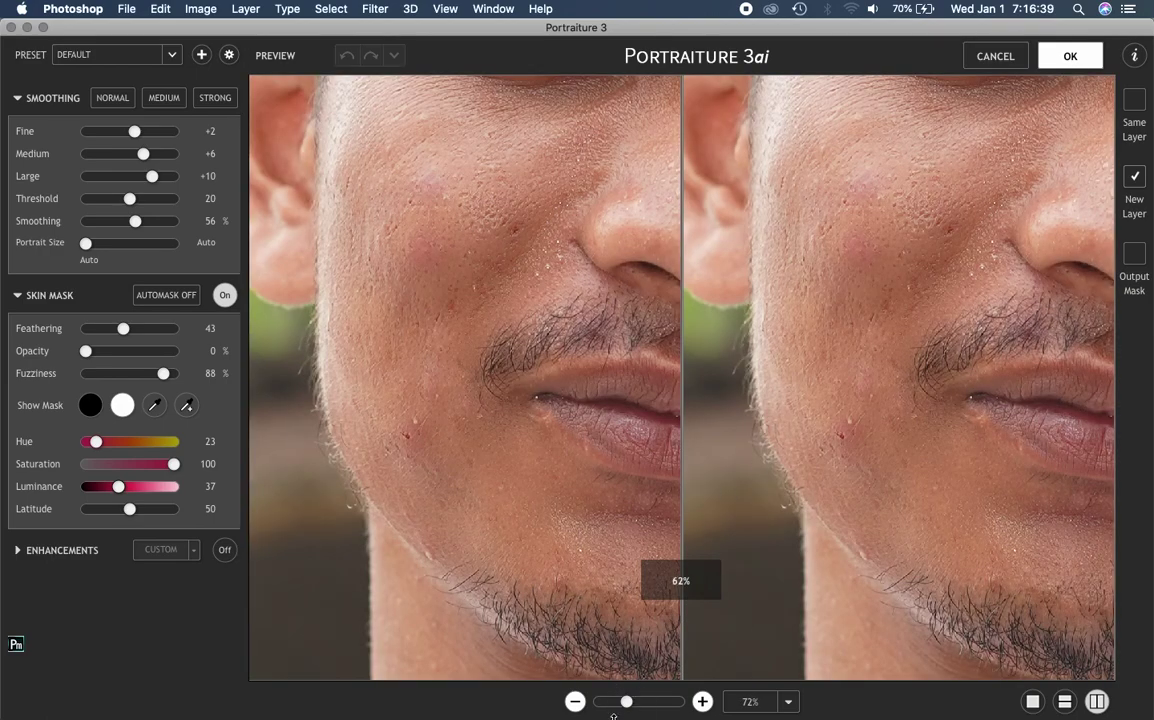
click(614, 703)
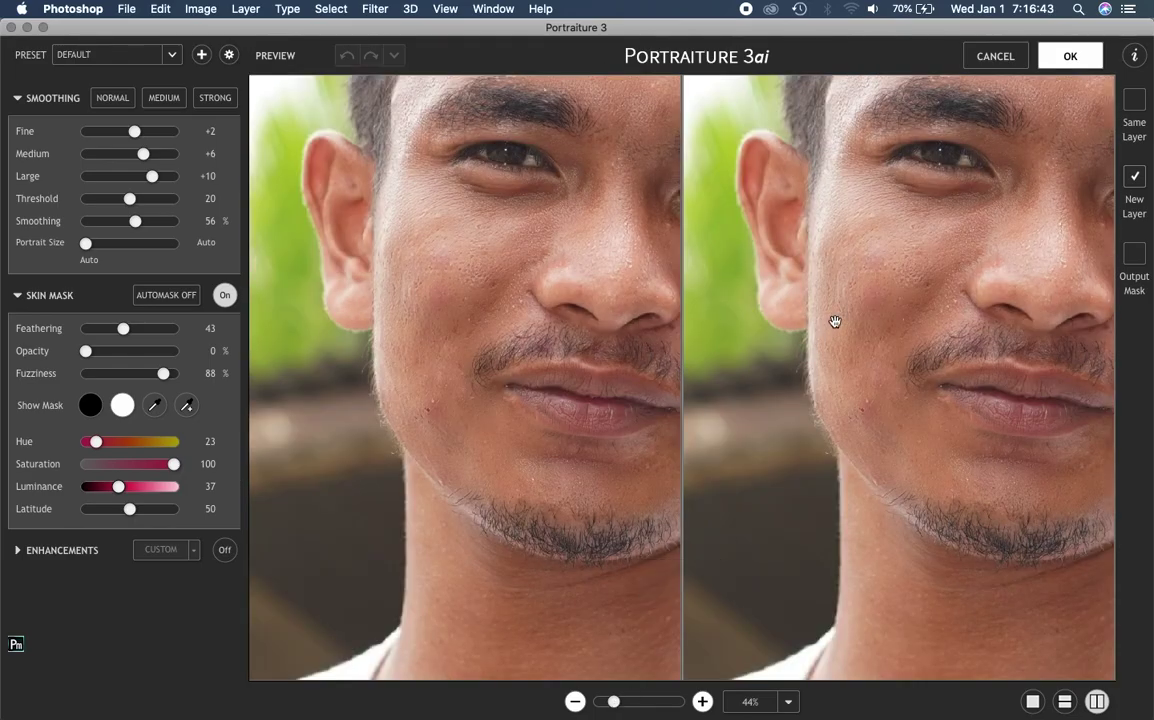
drag(780, 350, 702, 540)
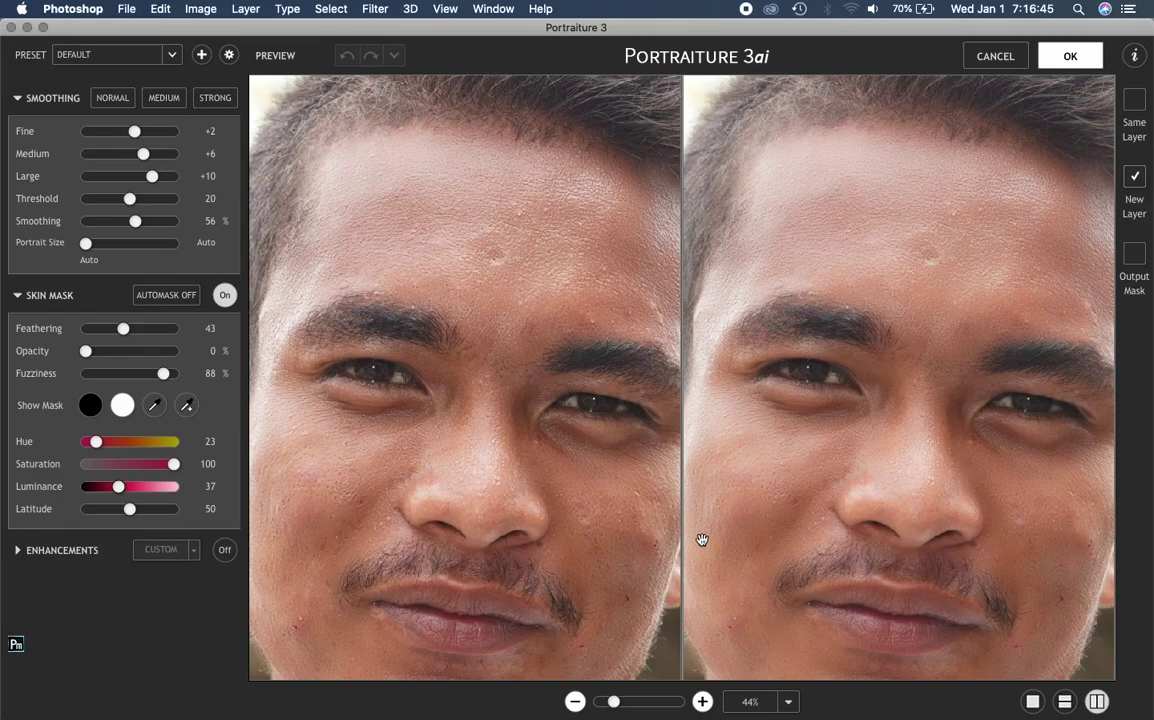
drag(896, 537, 896, 477)
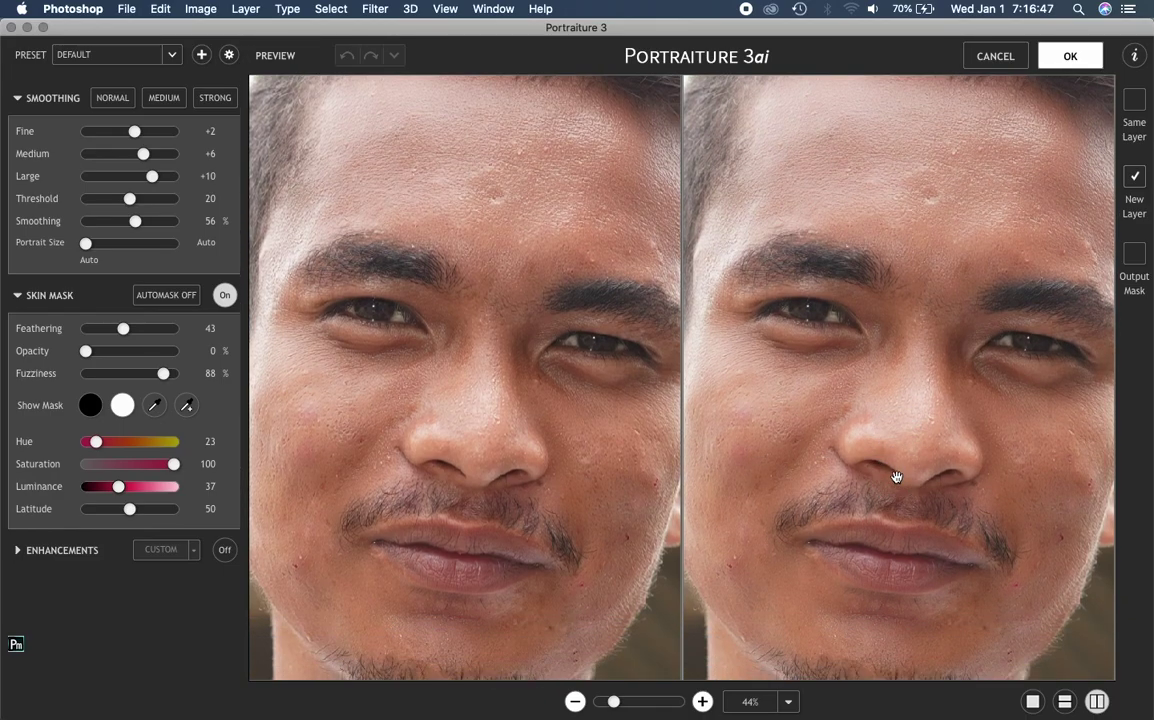
click(154, 106)
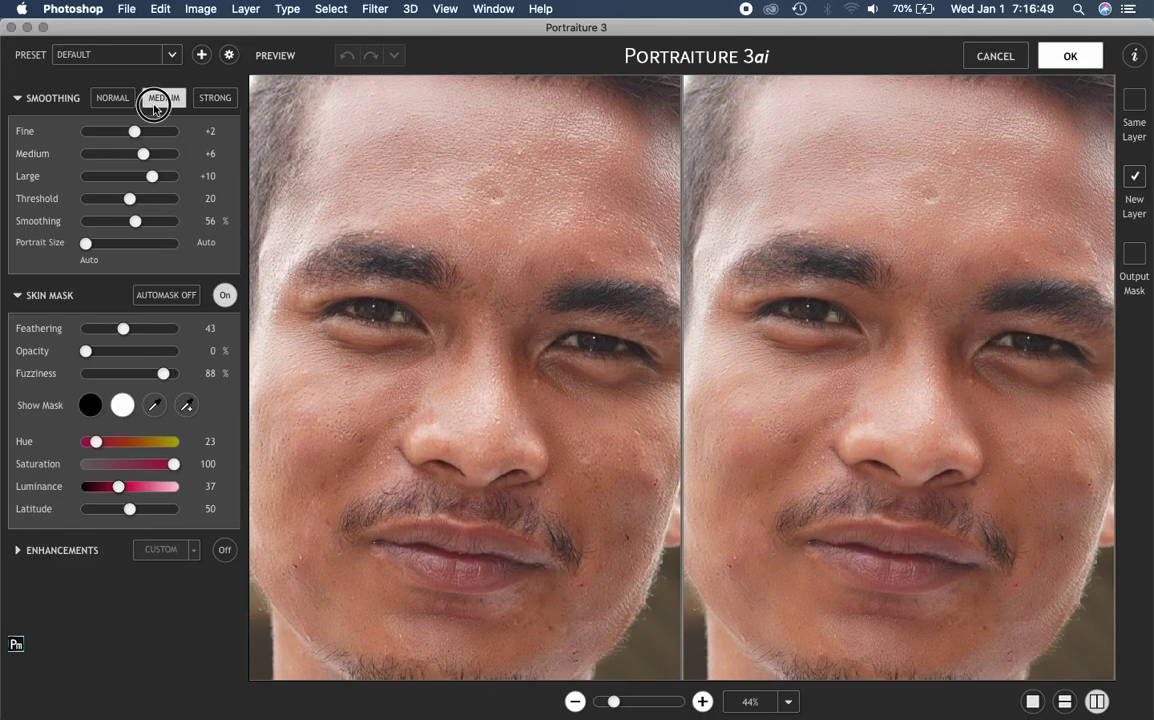
click(938, 451)
click(938, 451)
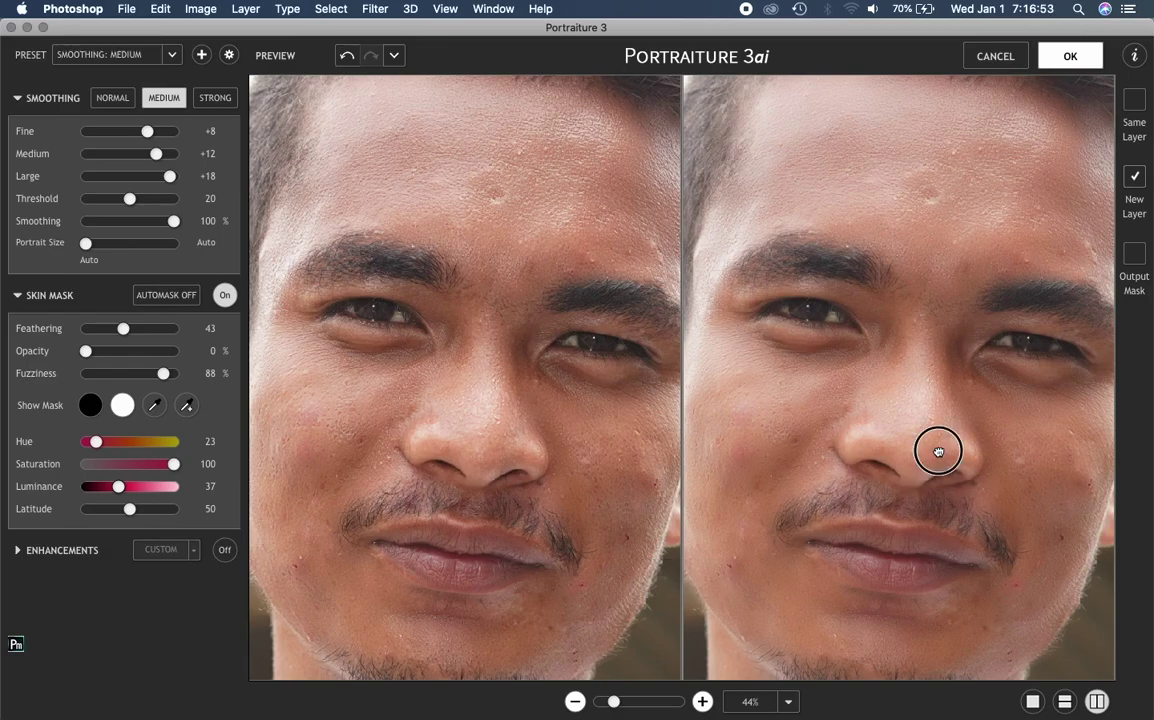
click(938, 451)
click(938, 451)
click(1055, 57)
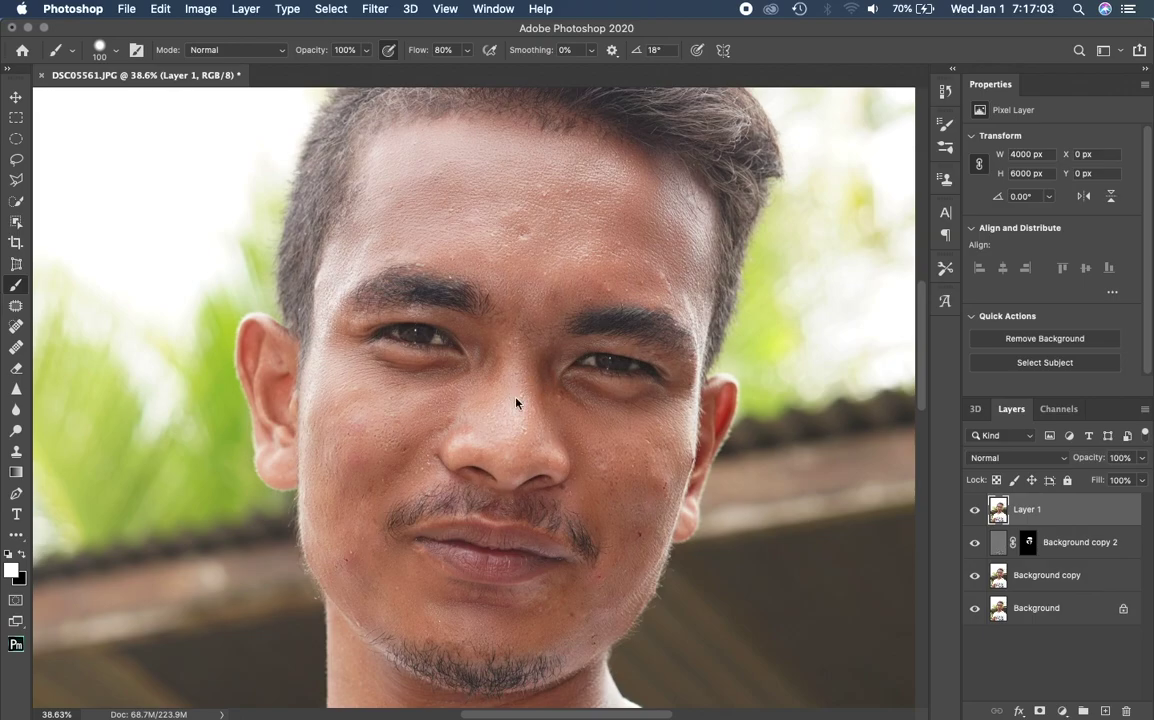
- Duplicate Layer 1, give the copy a black mask, and paint smoothing under the eye and forehead
key(ctrl+j)
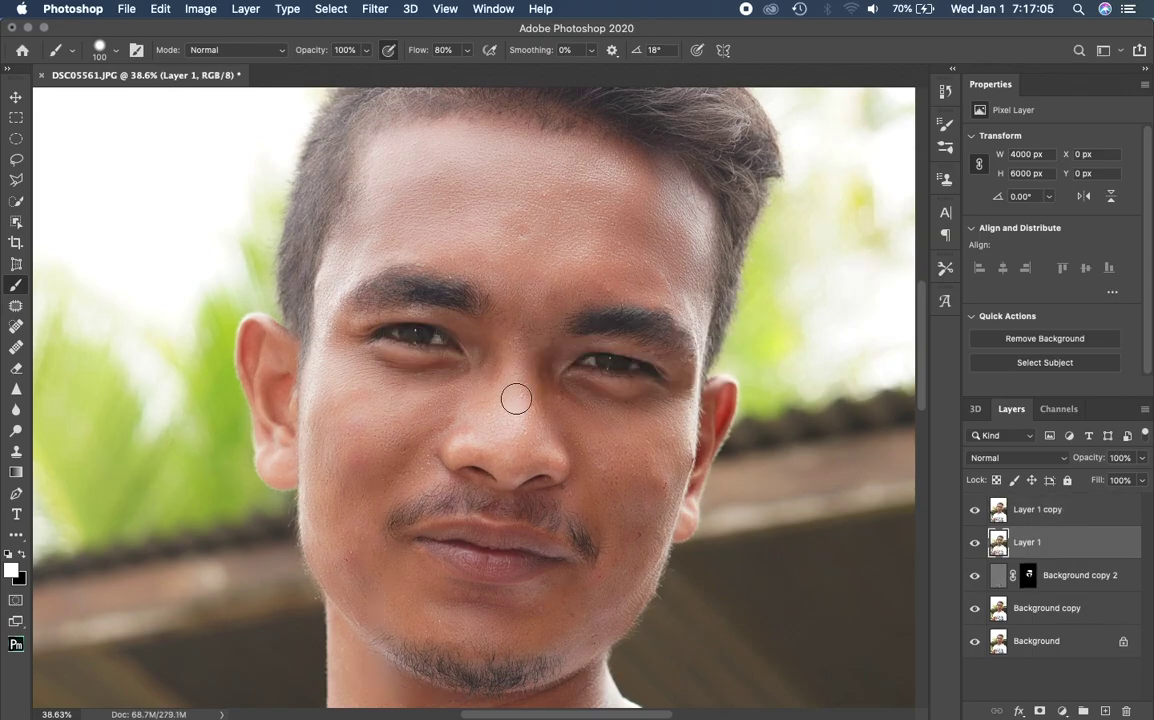
click(1040, 507)
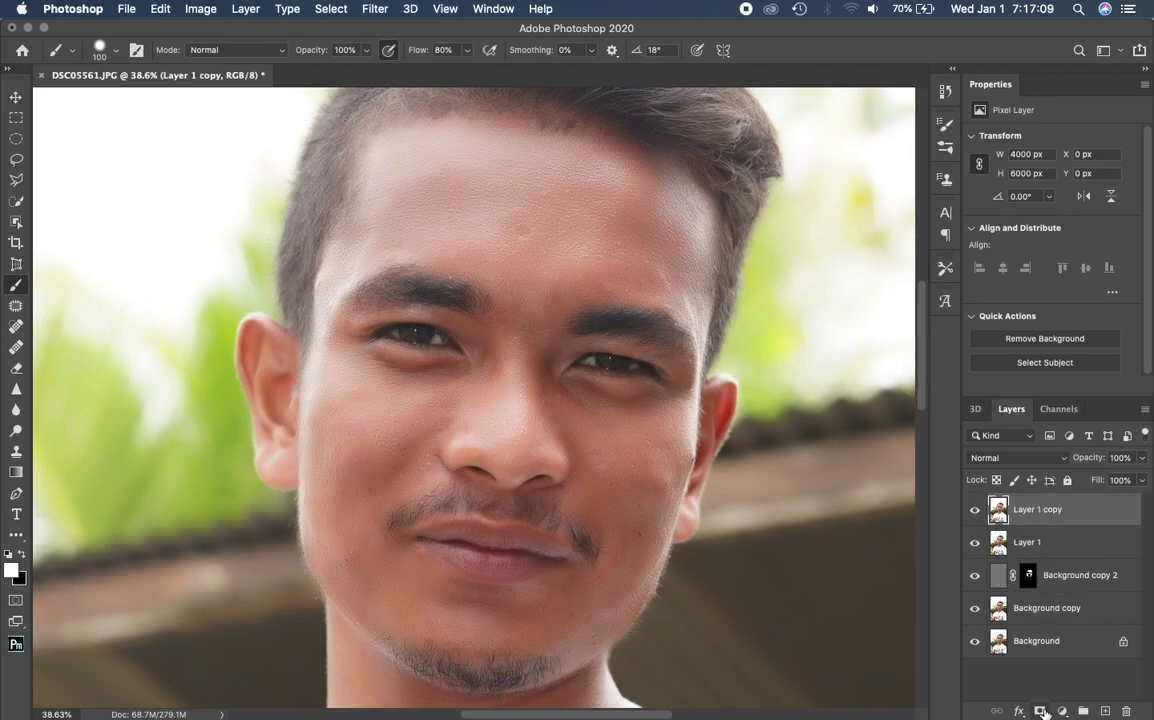
click(1040, 711)
key(ctrl+i)
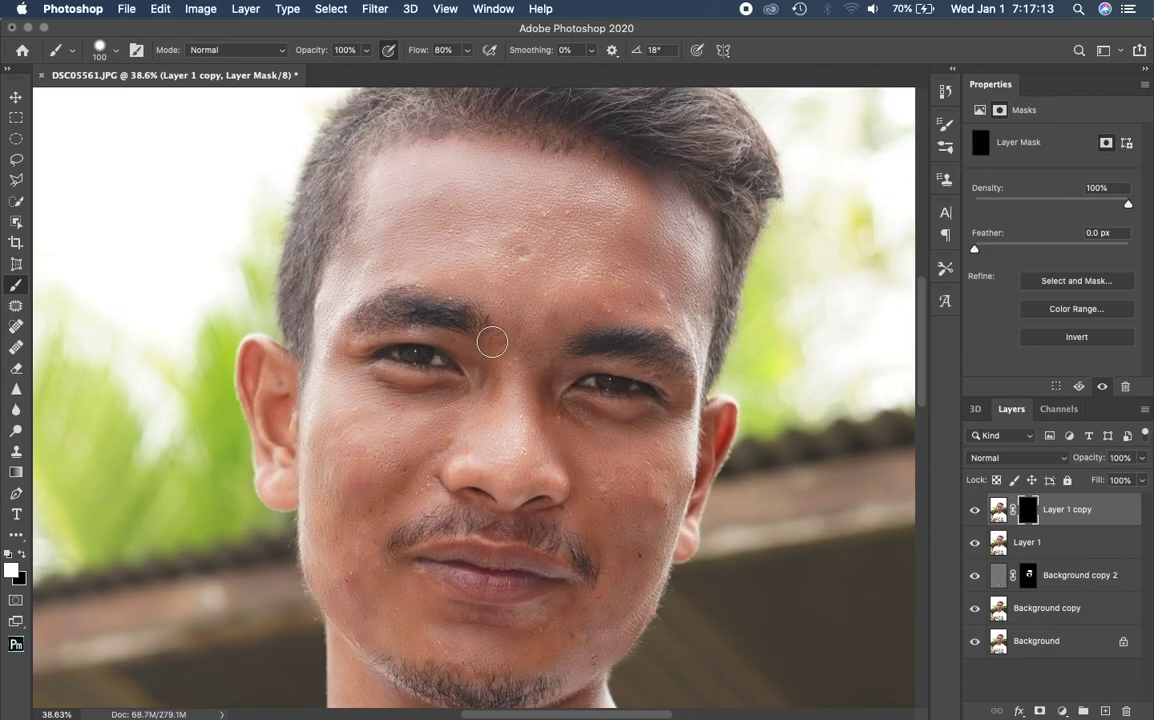
scroll(494, 340, up, 2)
mouse_move(490, 370)
mouse_down()
mouse_move(442, 423)
mouse_move(361, 404)
mouse_up()
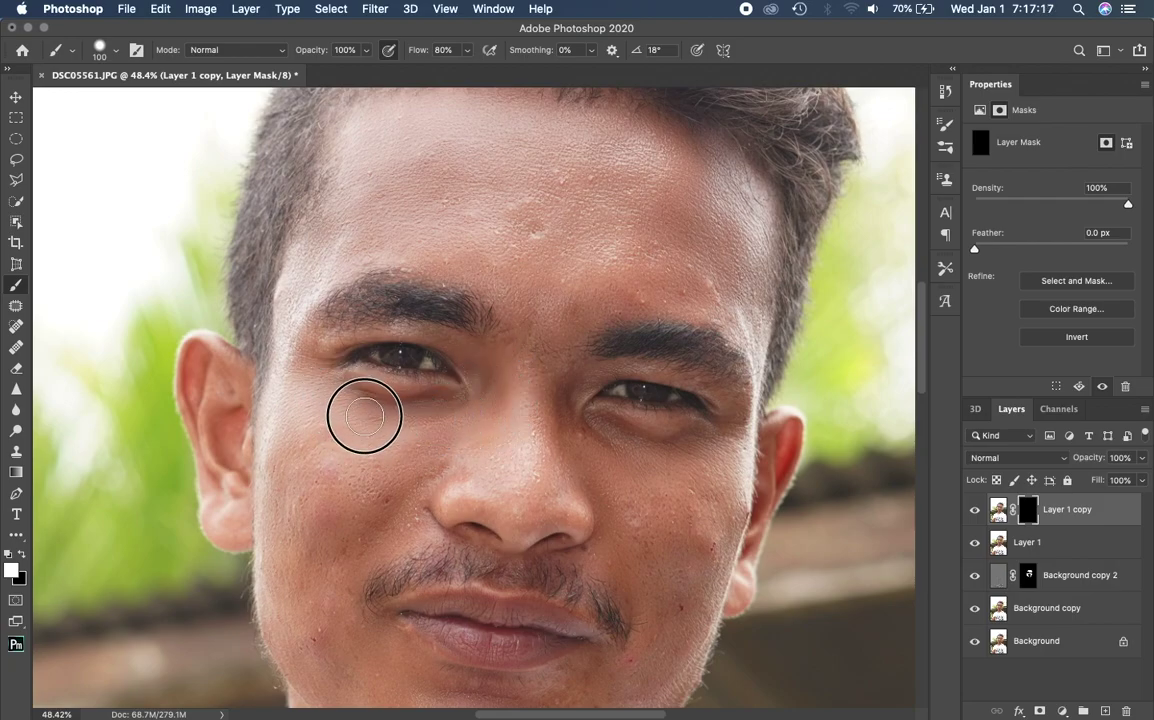
click(498, 290)
mouse_move(498, 290)
mouse_down()
mouse_move(562, 291)
mouse_move(554, 232)
mouse_move(644, 237)
mouse_move(578, 203)
mouse_move(451, 188)
mouse_move(477, 219)
mouse_move(489, 185)
mouse_up()
- Copy Background copy 2's skin mask onto Layer 1 copy and toggle it to compare
scroll(576, 219, right, 2)
scroll(576, 219, down, 1)
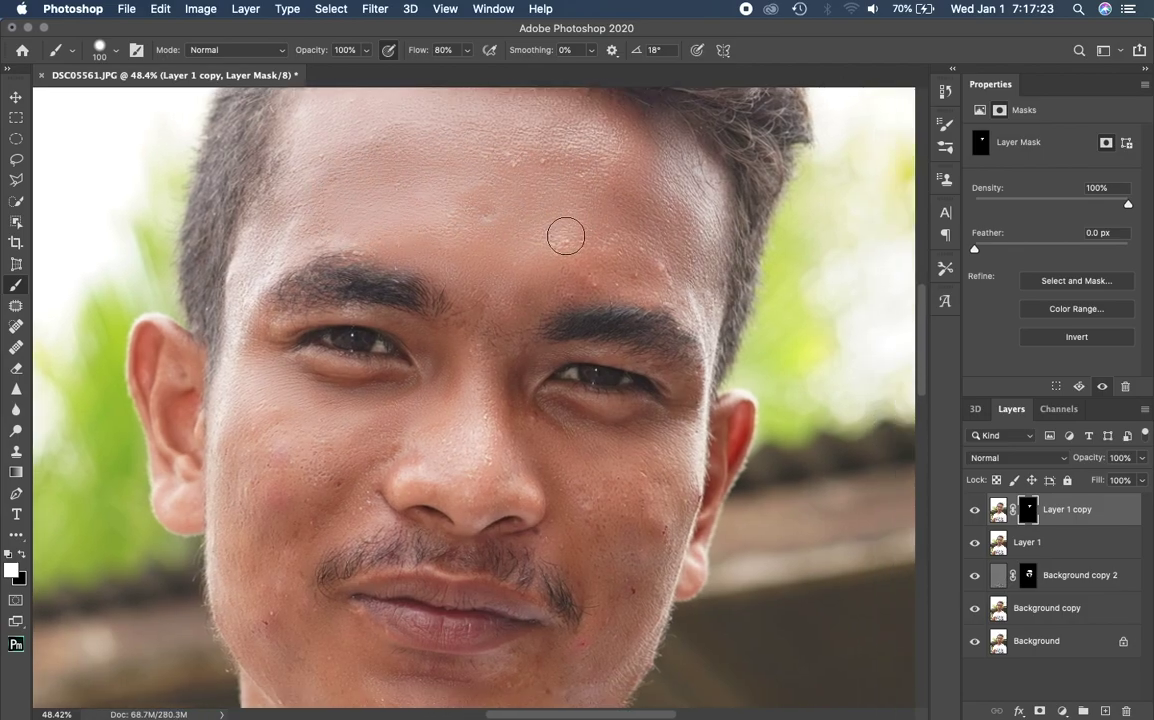
scroll(551, 250, up, 2)
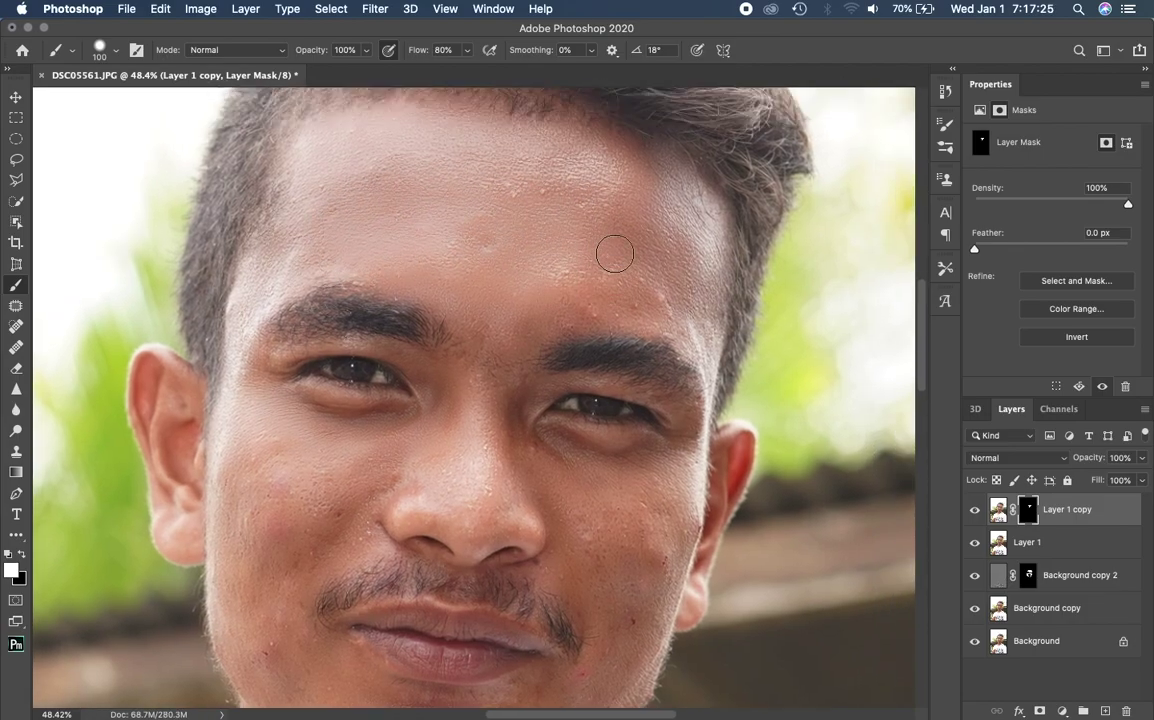
scroll(610, 250, up, 3)
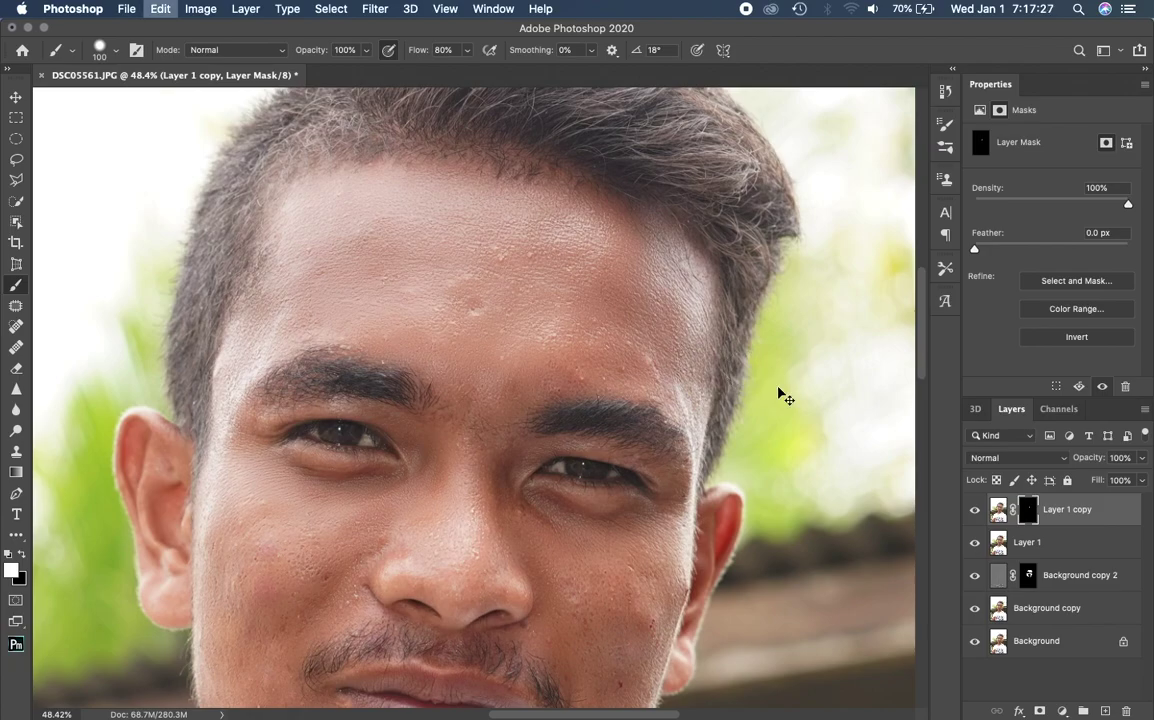
scroll(908, 527, down, 4)
scroll(910, 525, down, 4)
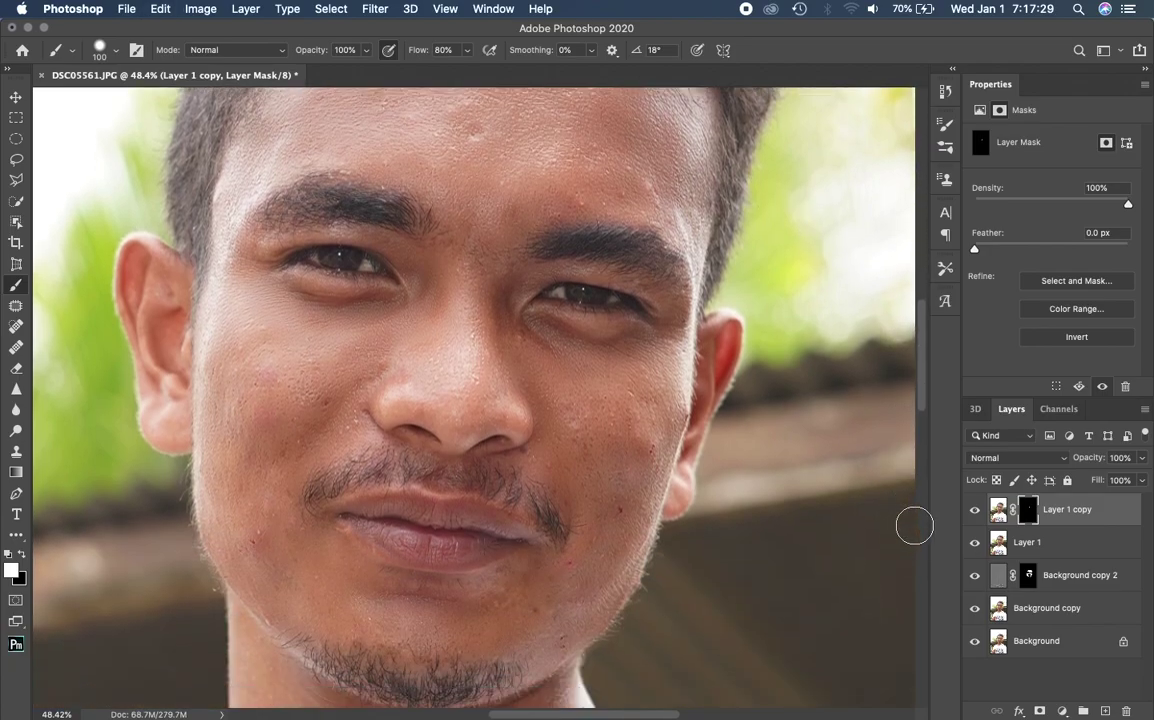
drag(1028, 582, 1031, 513)
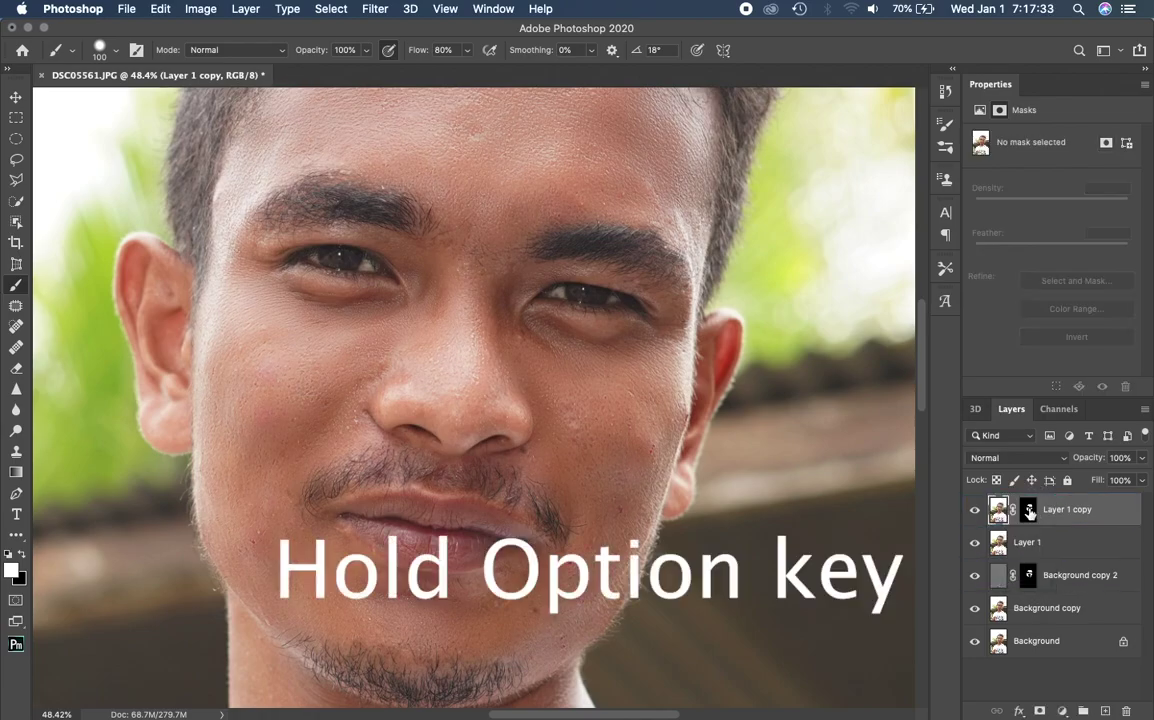
click(975, 513)
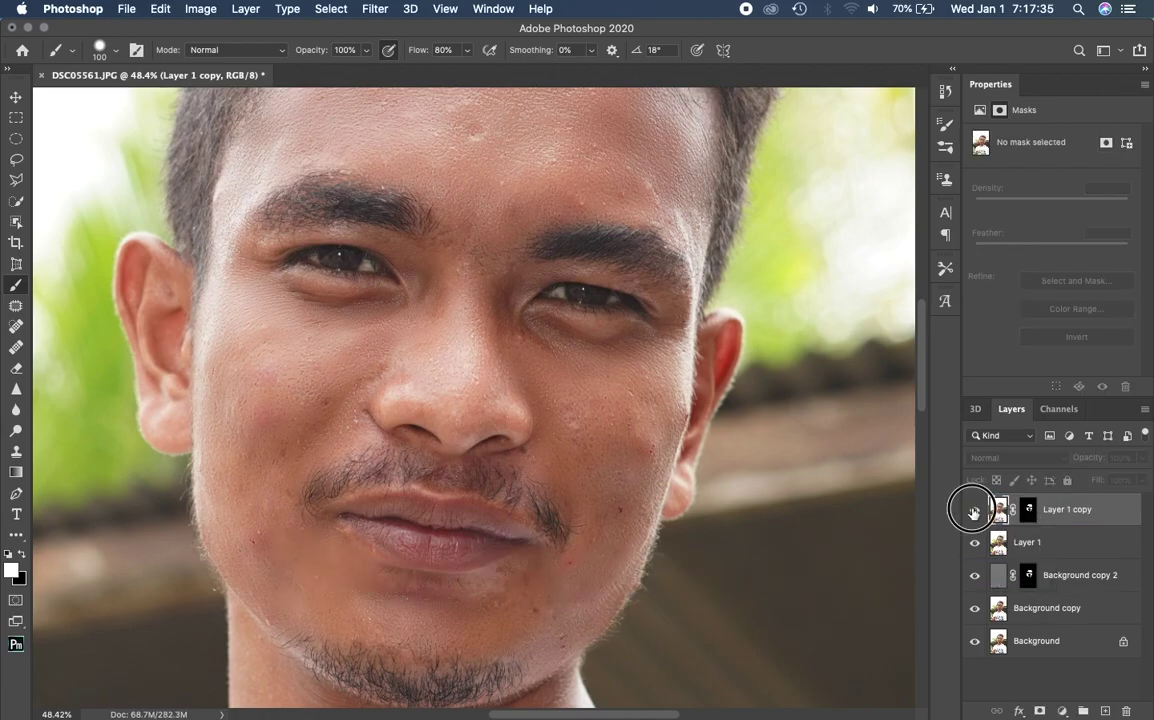
- Select Layer 1 copy, Layer 1 and Background copy 2, group them as Group 1, and toggle it
scroll(670, 511, down, 3)
scroll(670, 511, down, 1)
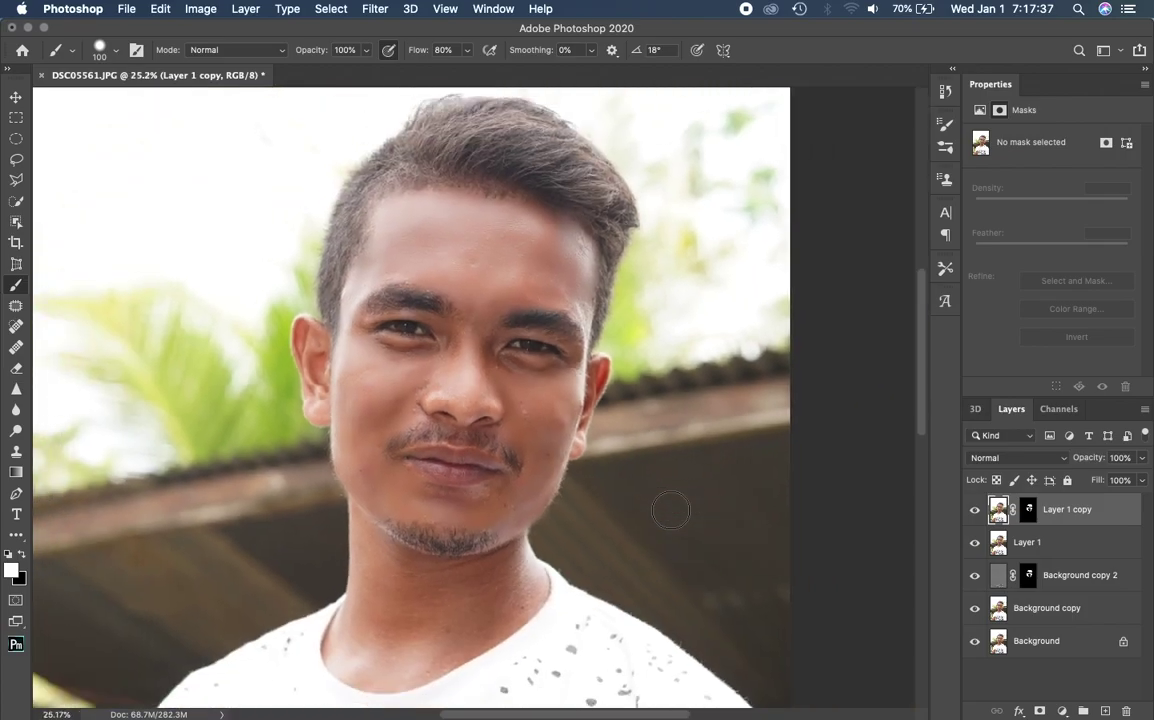
scroll(670, 511, down, 1)
scroll(670, 511, down, 2)
scroll(670, 511, down, 2)
scroll(670, 511, up, 1)
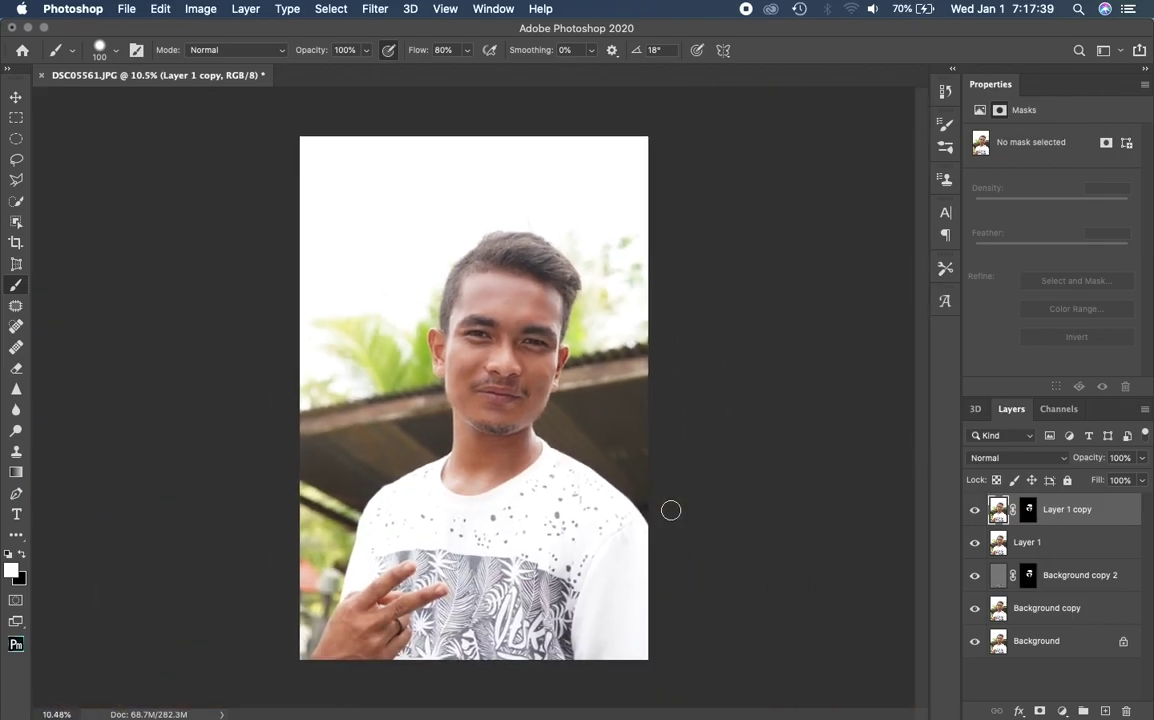
scroll(670, 511, up, 1)
scroll(670, 511, up, 1)
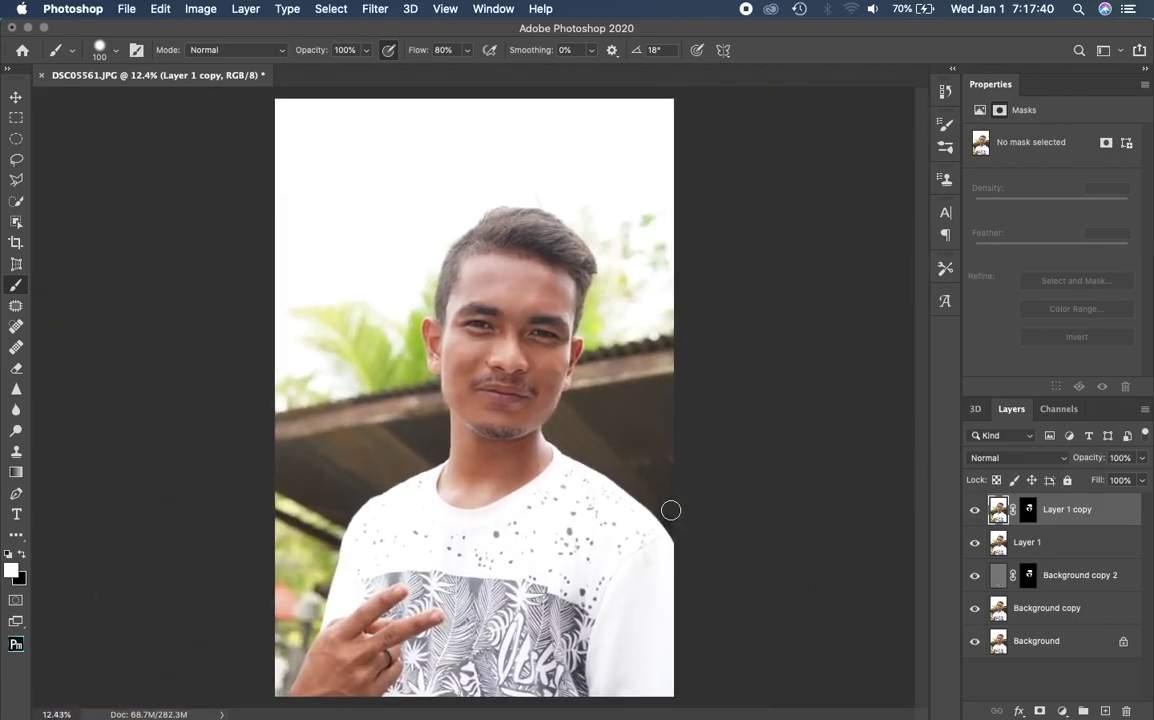
shift+click(1070, 545)
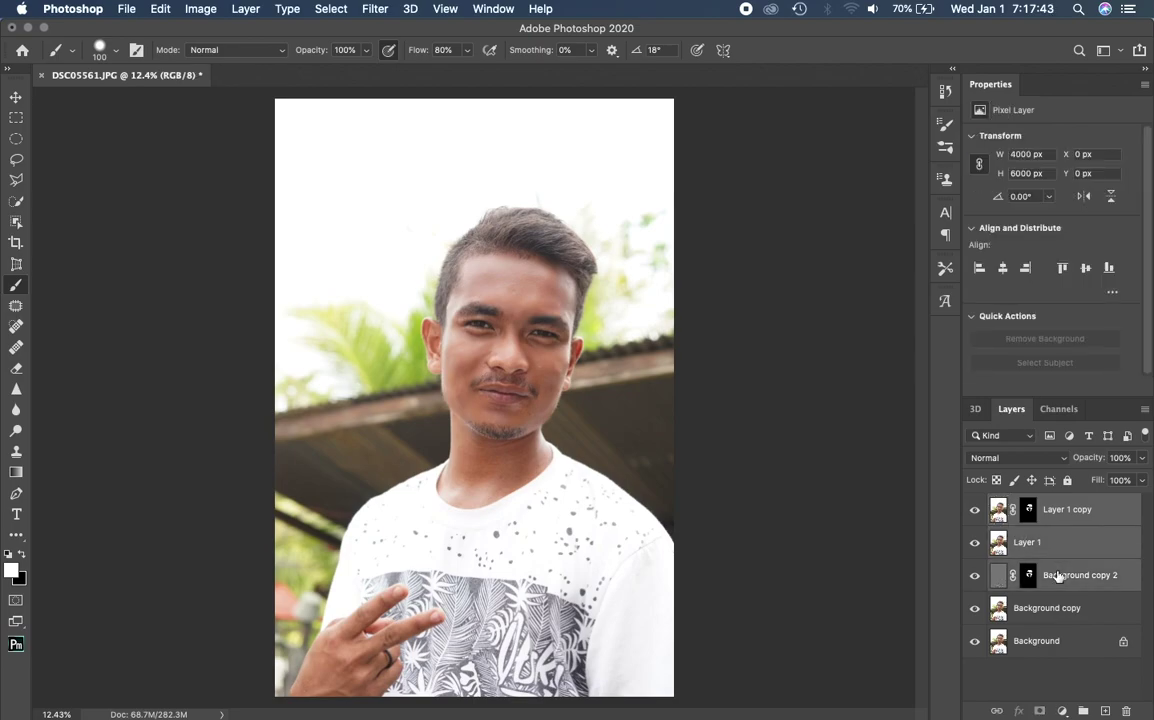
key(super+g)
click(976, 504)
click(976, 504)
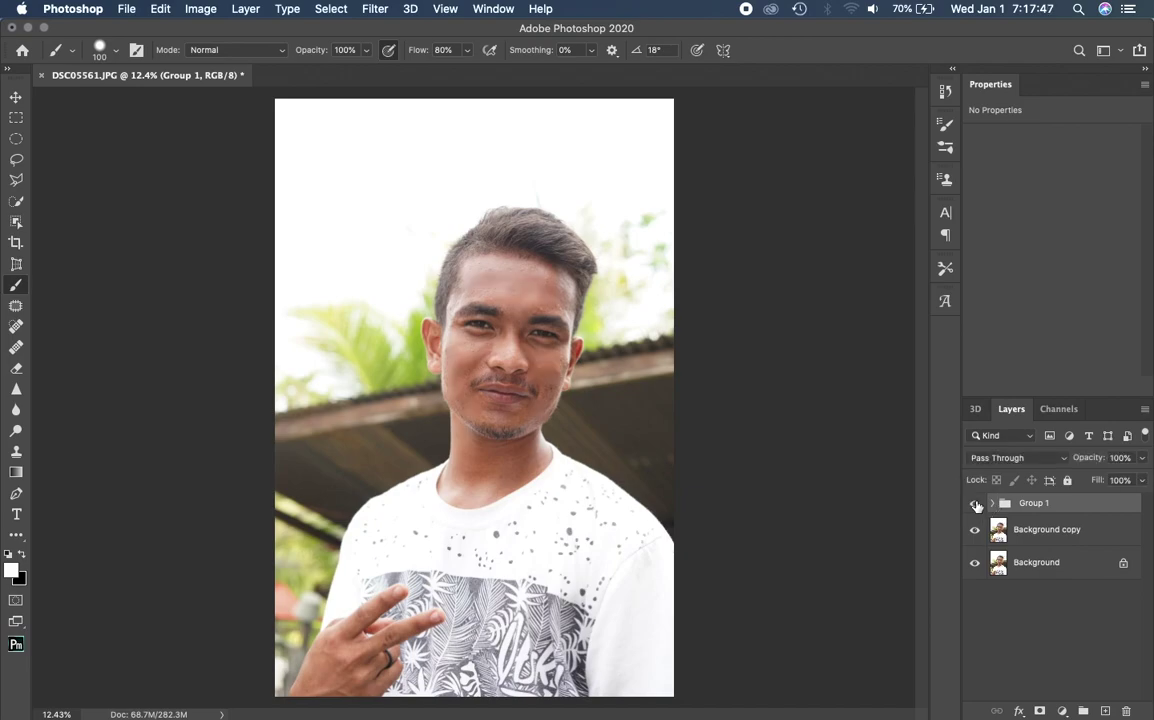
- Toggle Group 1 to compare, then expand it and select Layer 1 copy's mask
click(976, 504)
scroll(548, 342, up, 3)
click(976, 504)
click(992, 503)
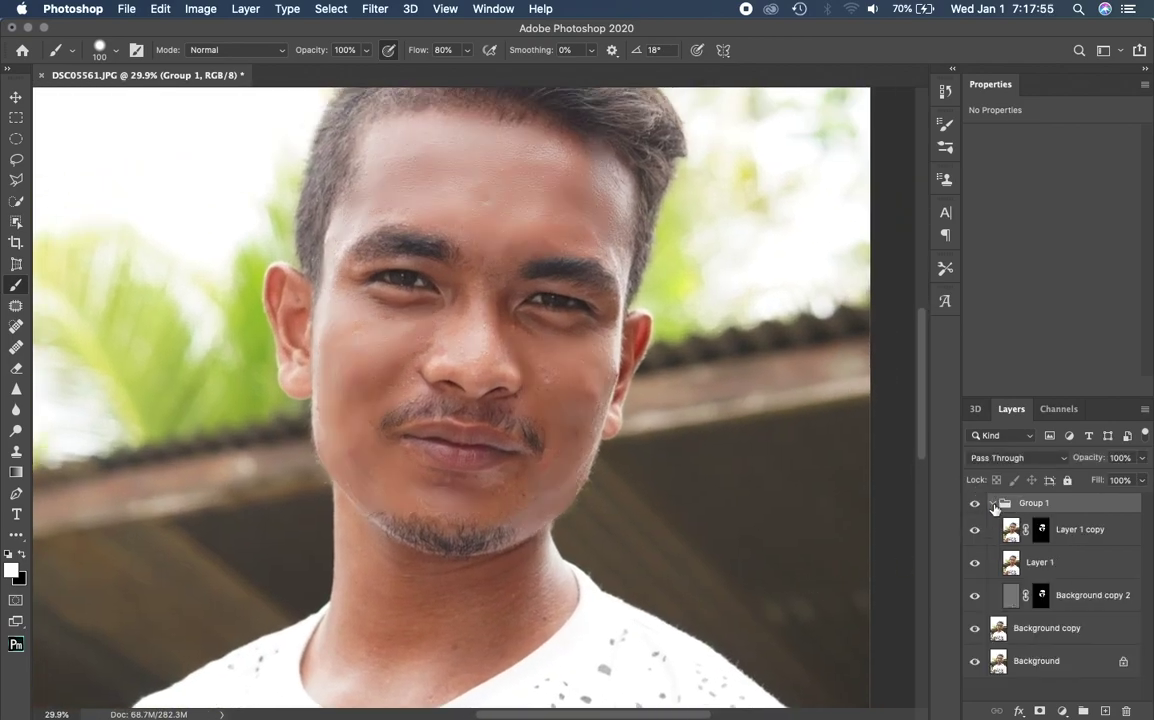
click(1041, 529)
- Lower Layer 1 copy's opacity to 60% in the Layers panel
scroll(500, 476, up, 5)
scroll(528, 618, down, 2)
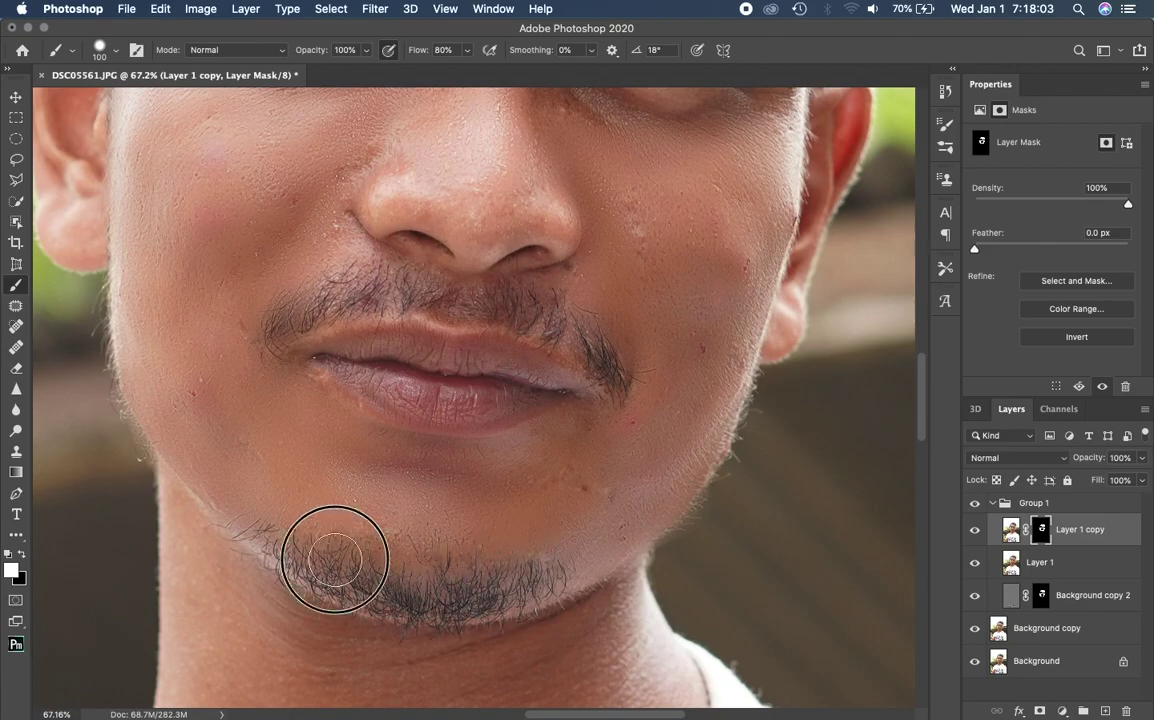
scroll(341, 560, up, 3)
scroll(683, 410, down, 3)
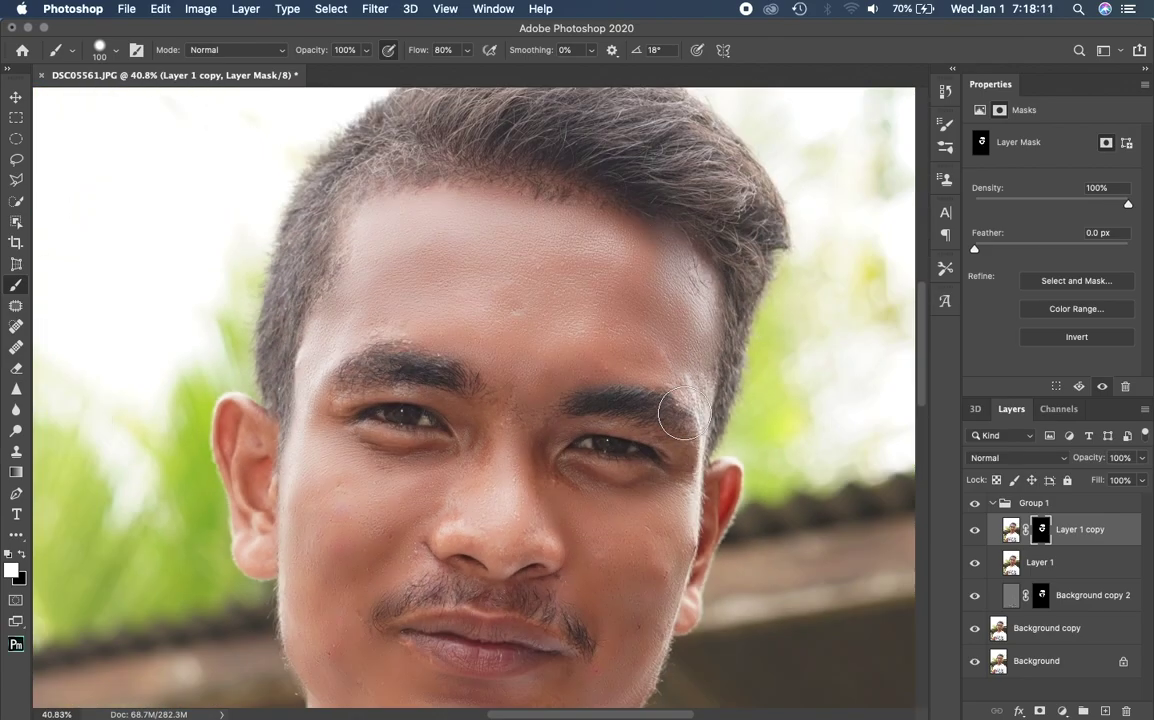
scroll(683, 410, down, 1)
click(1142, 458)
drag(1119, 477, 1112, 477)
click(1118, 460)
- Set Layer 1 copy to 50% opacity and toggle Group 1 to compare before and after
text(50)
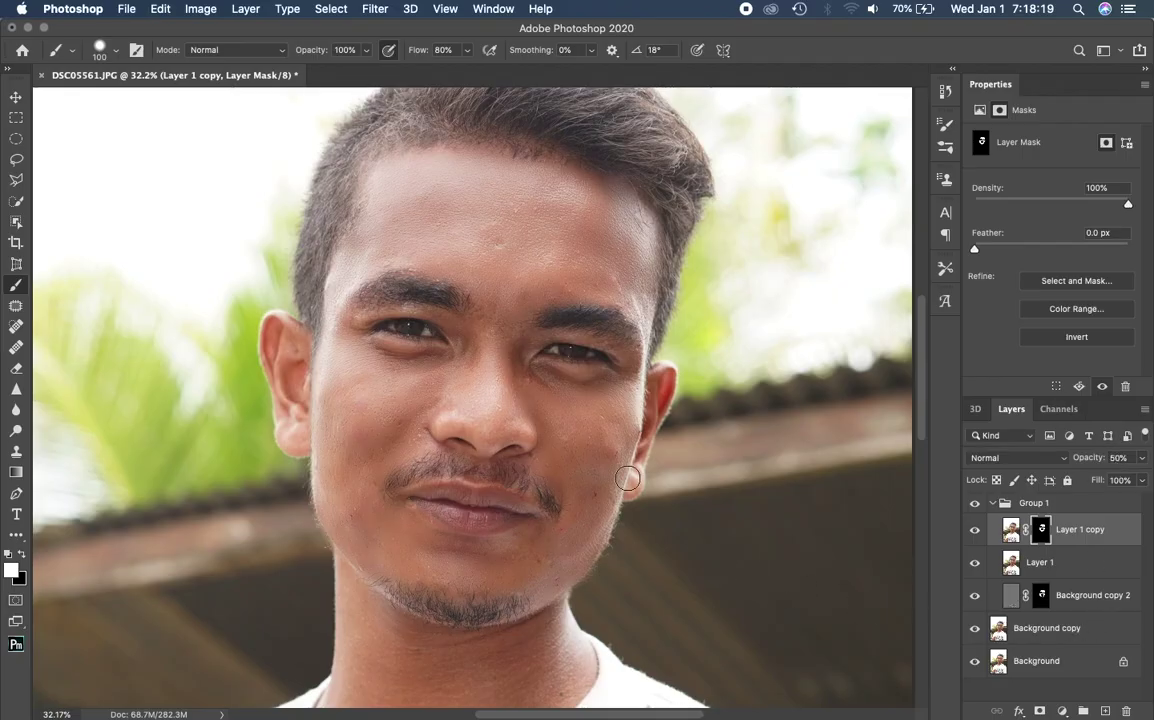
click(976, 506)
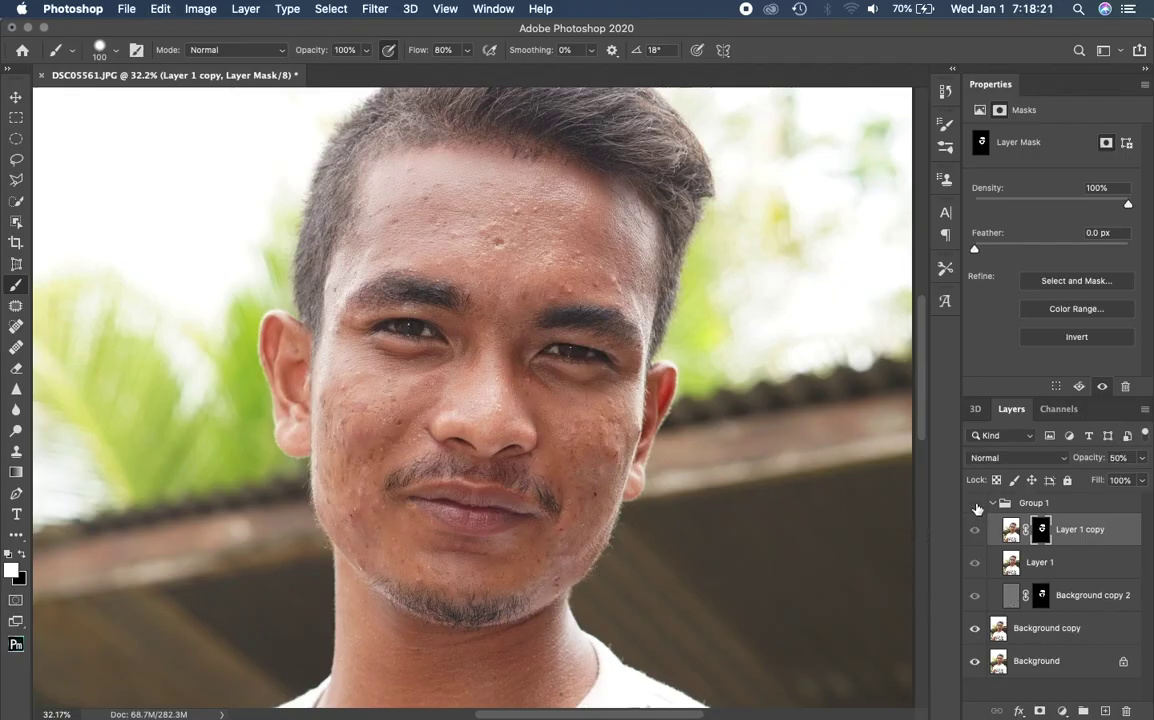
click(976, 506)
click(976, 506)
click(976, 506)
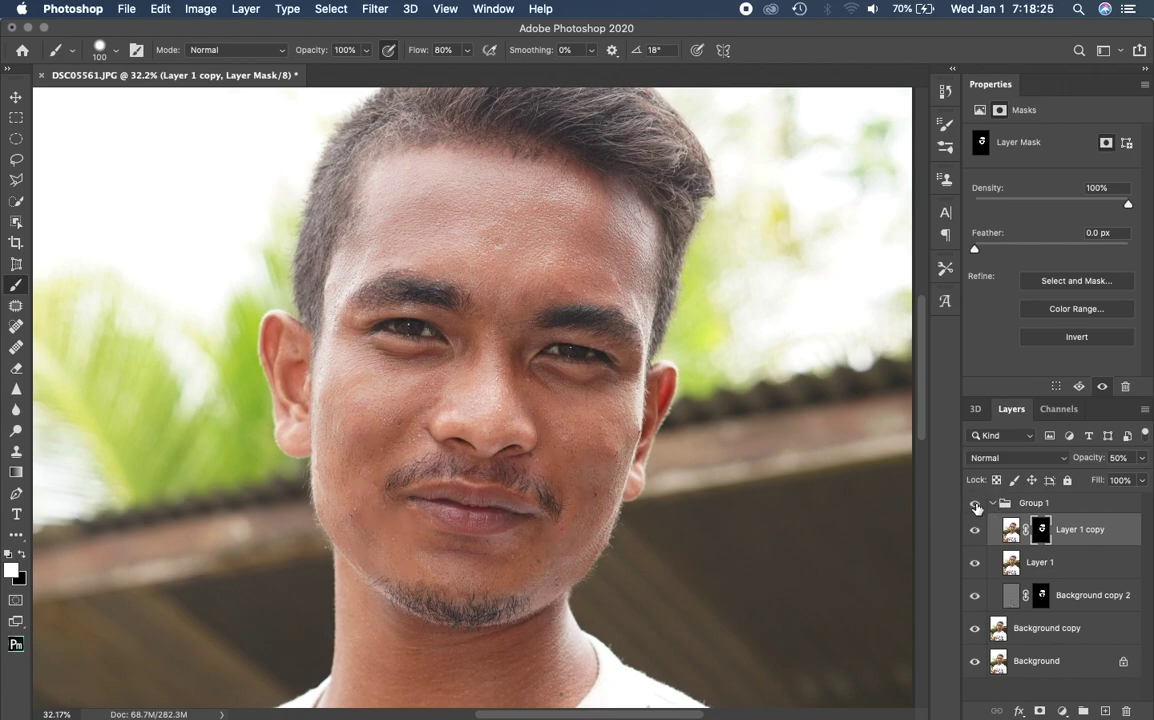